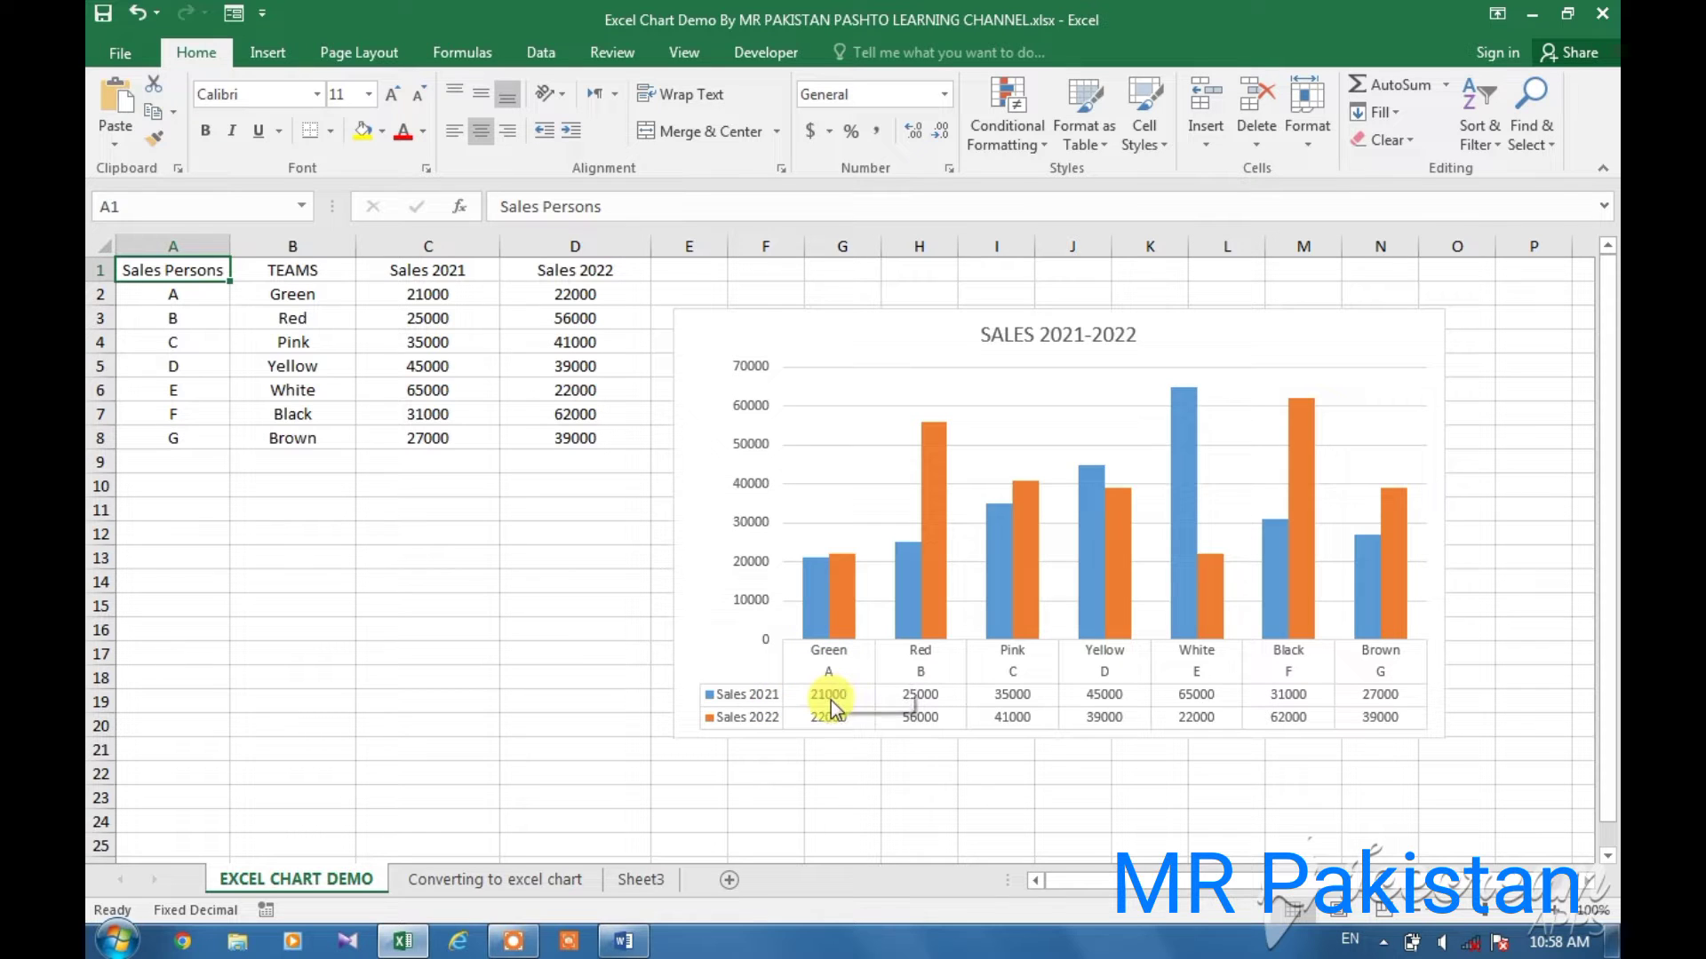
Step: Set the Green team's Sales 2021 figure in C2 of the EXCEL CHART DEMO sheet to 25000
left_click(394, 294)
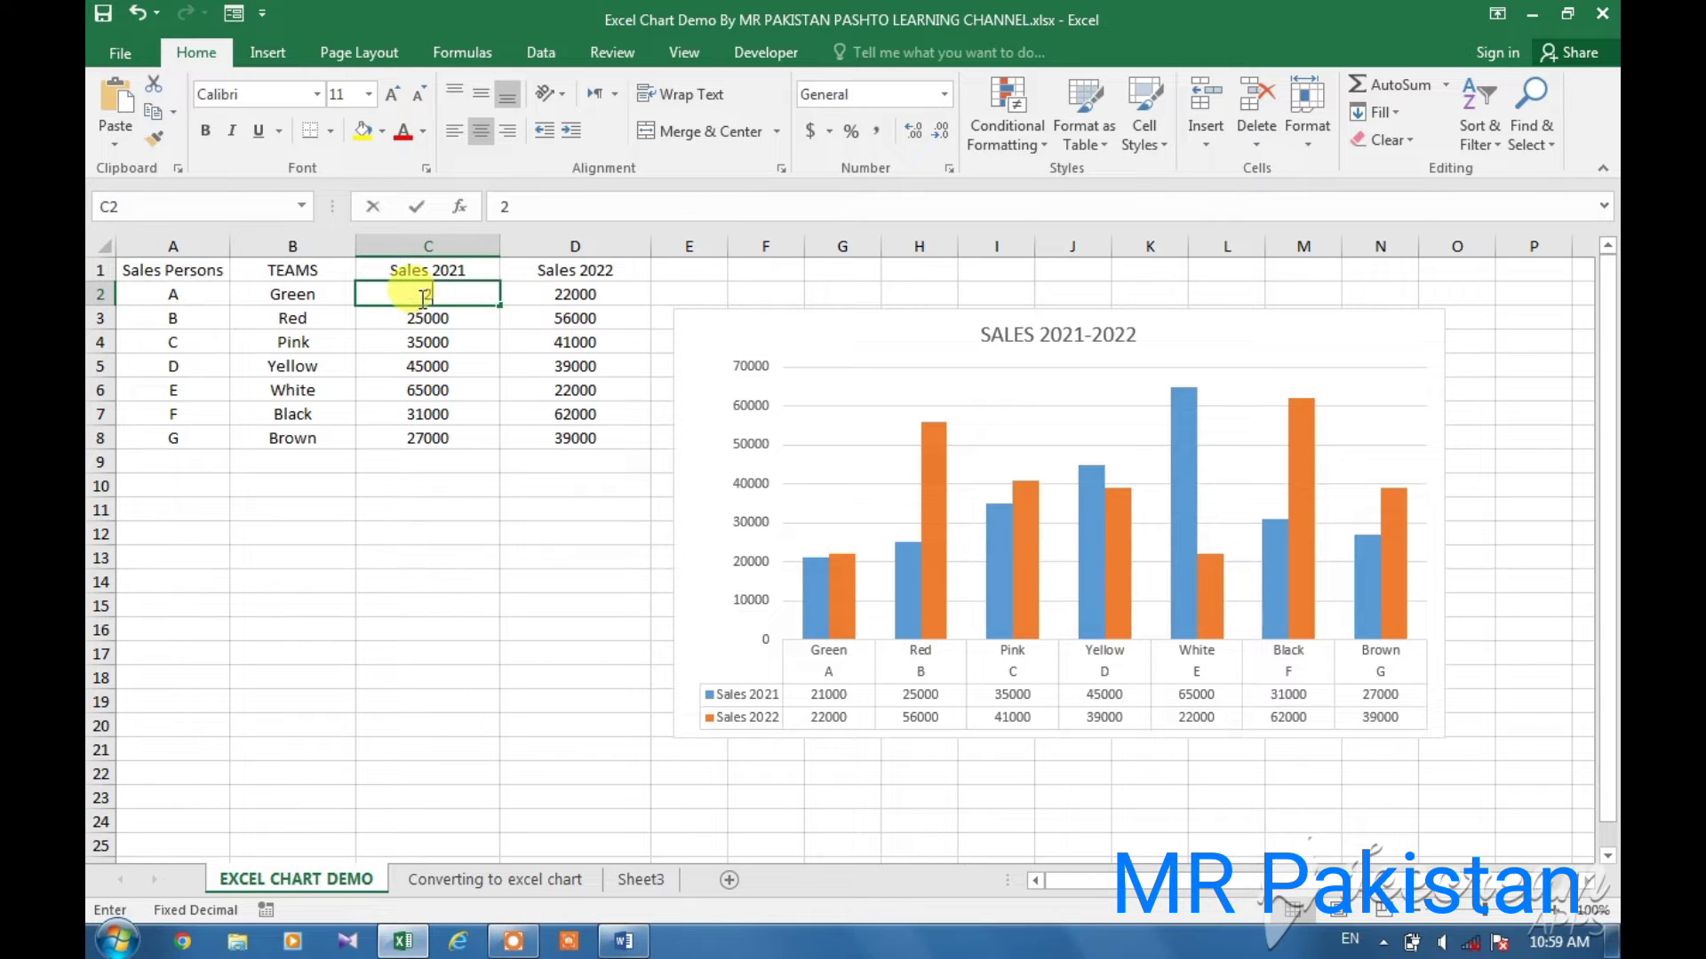
type("25000")
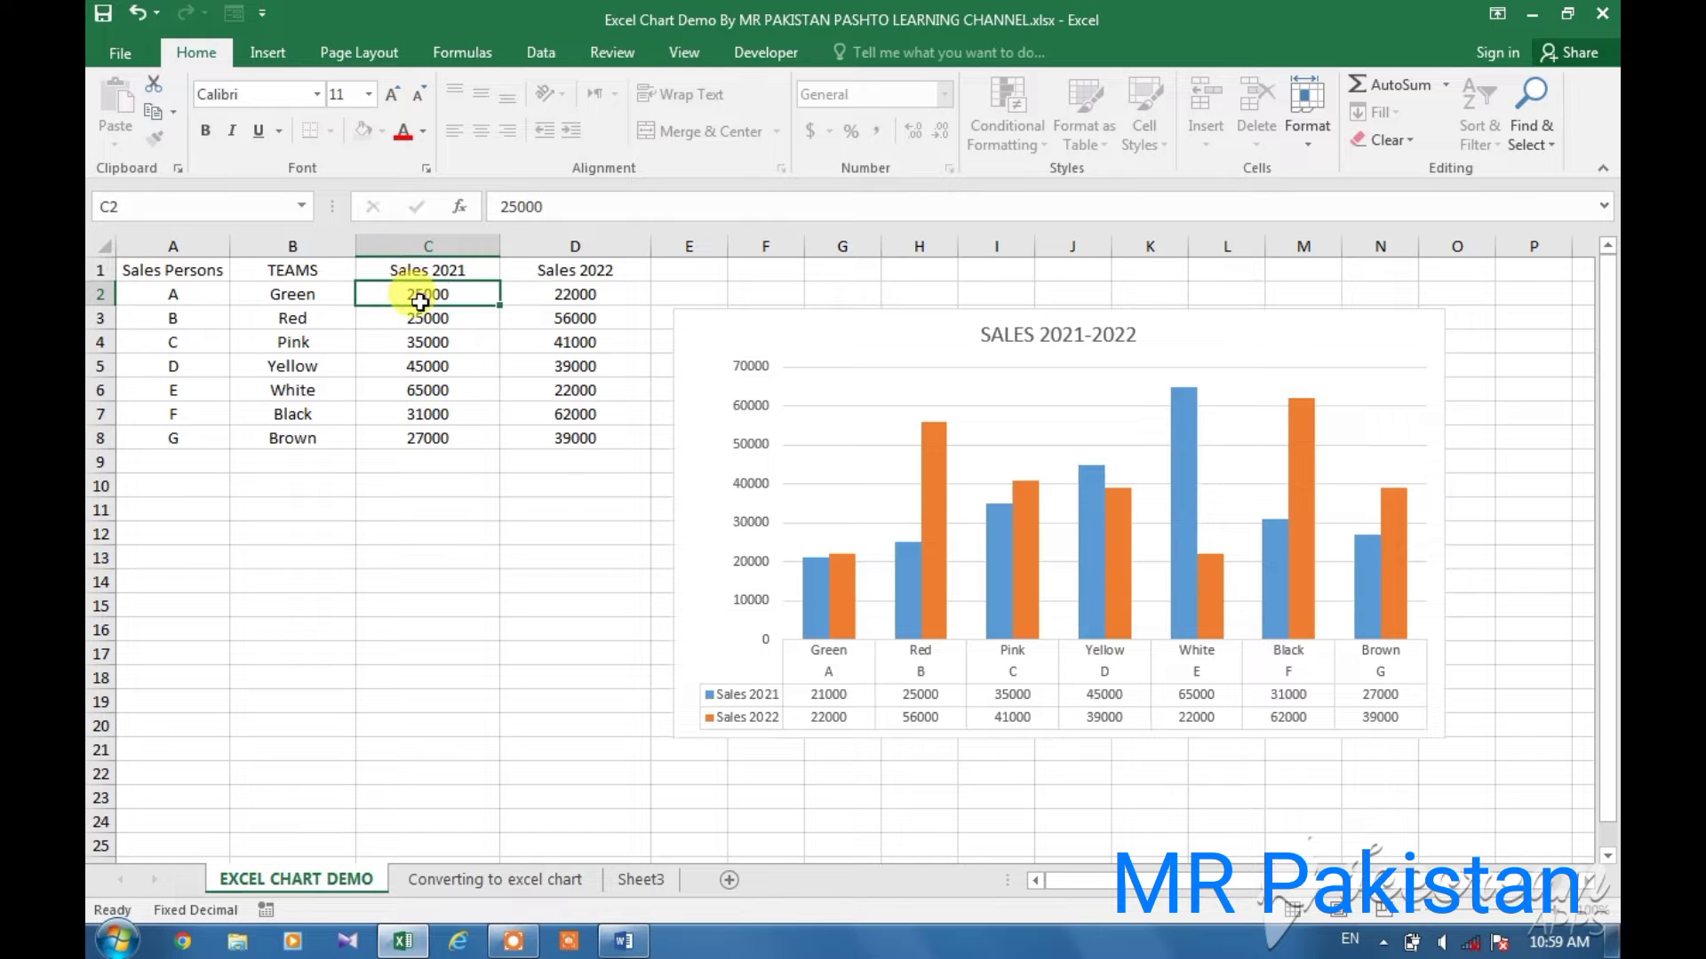
key("Tab")
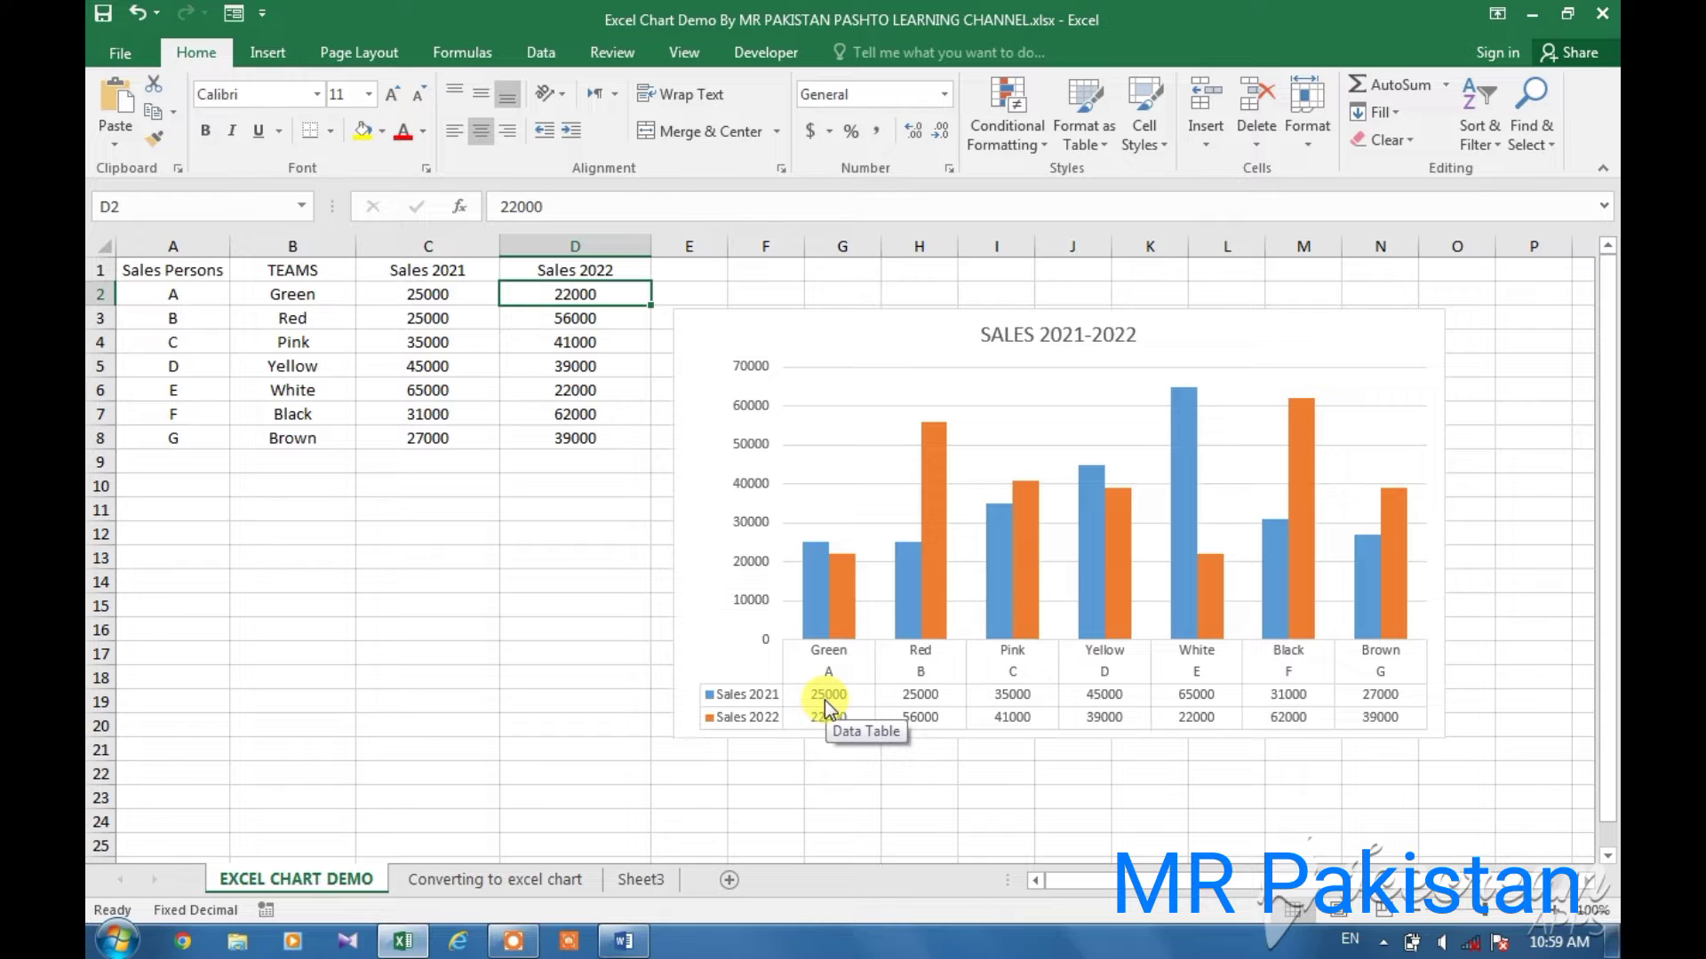
Step: Insert a recommended Clustered Bar chart from A1:D8 on the "Converting to excel chart" sheet
left_click(516, 882)
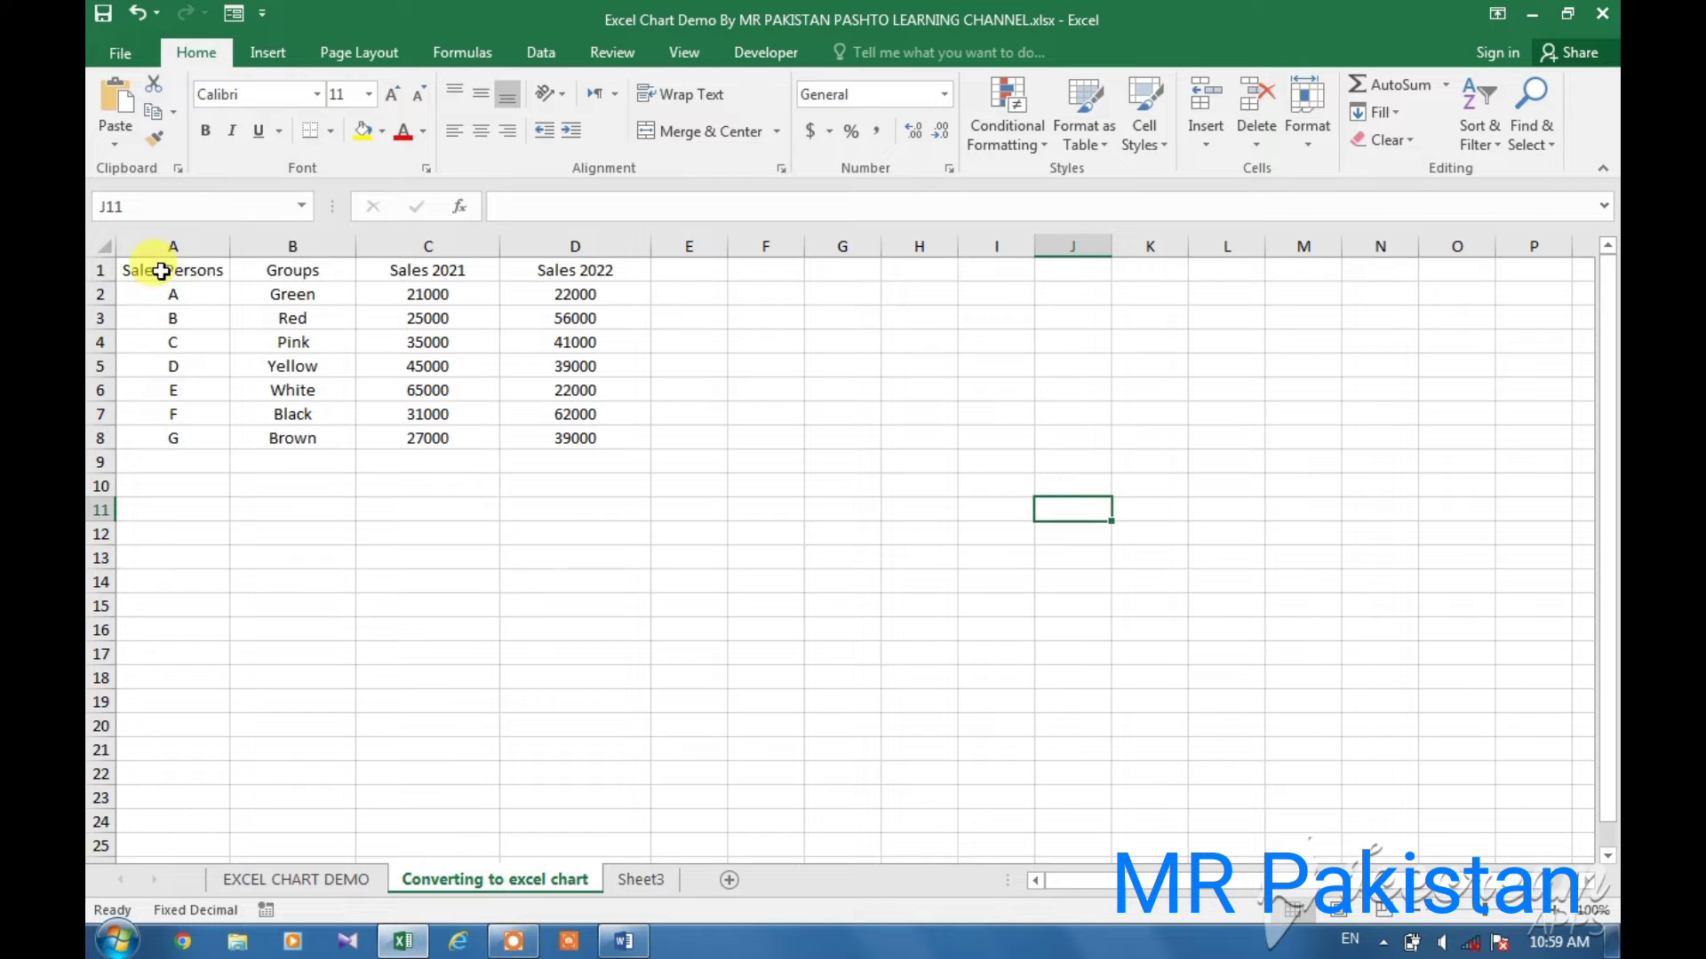
left_click(135, 271)
left_click_drag(436, 327, 530, 434)
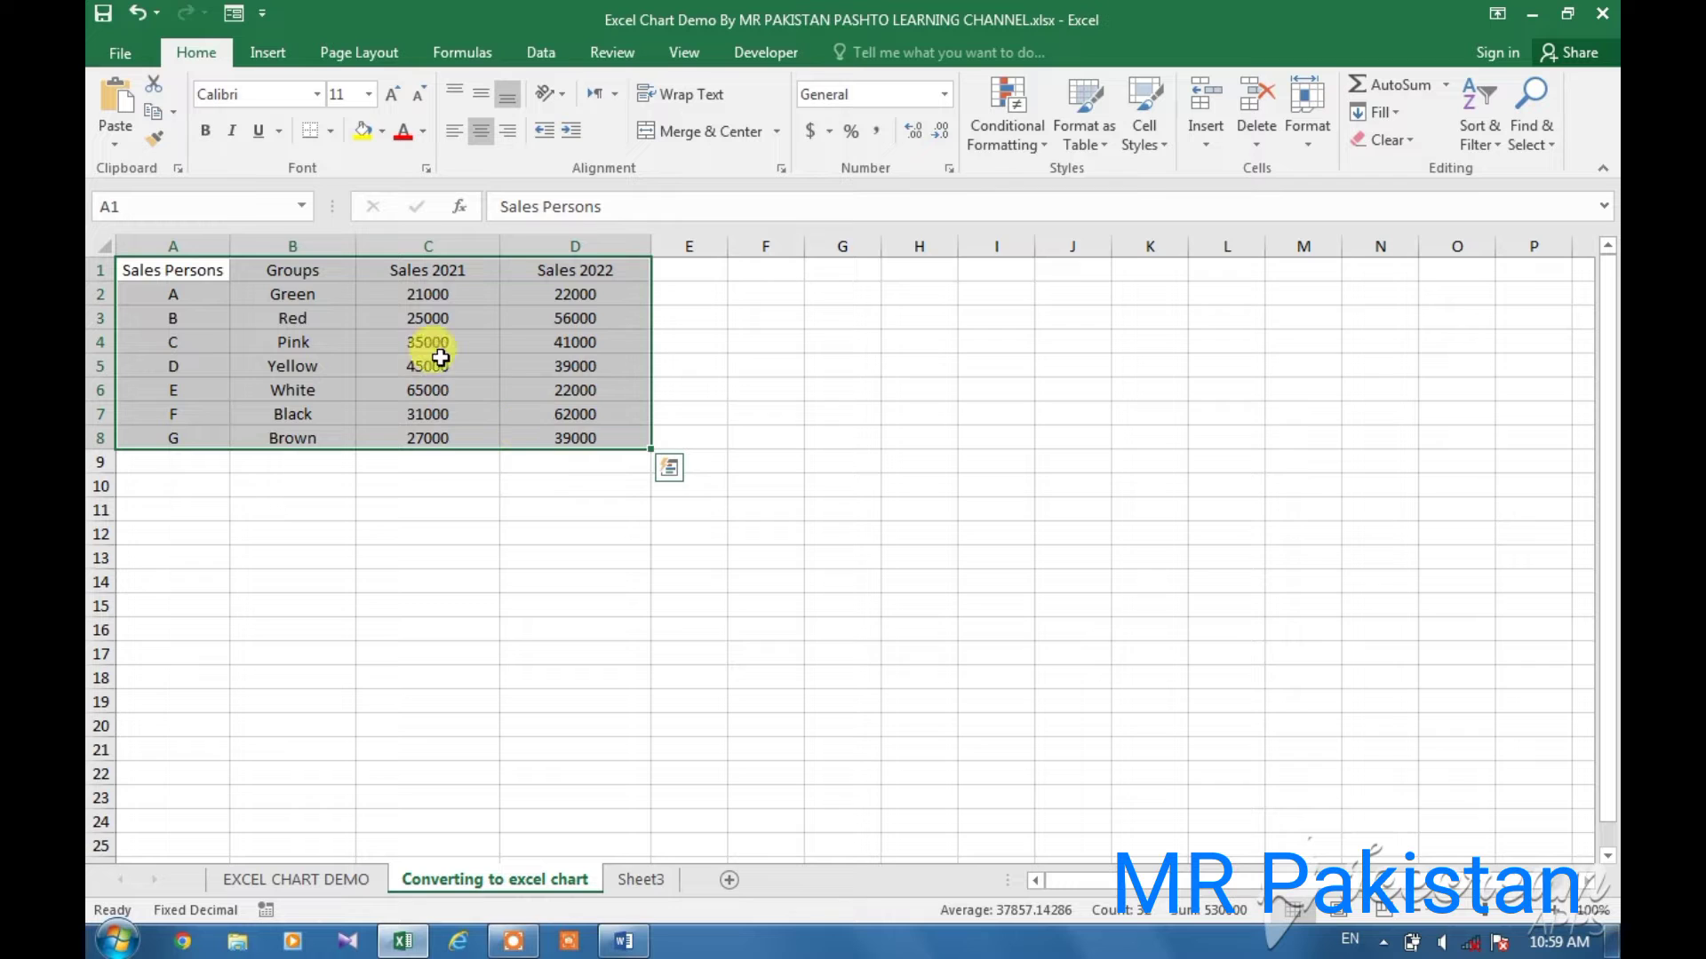
left_click(271, 53)
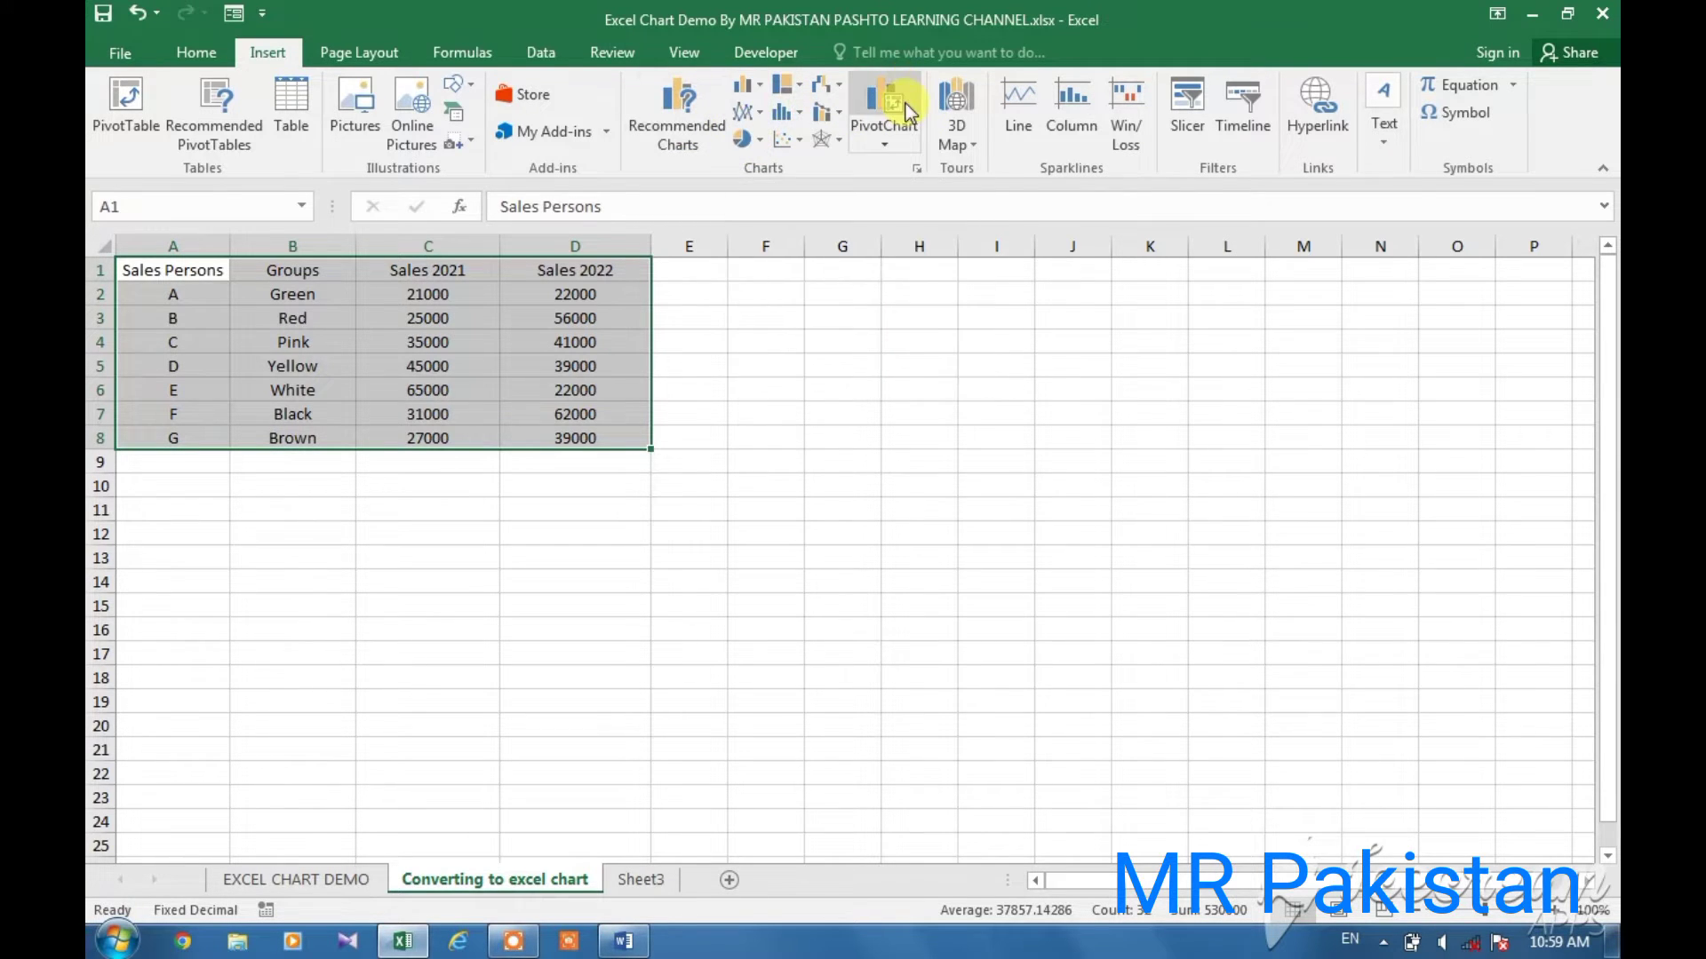
left_click(693, 127)
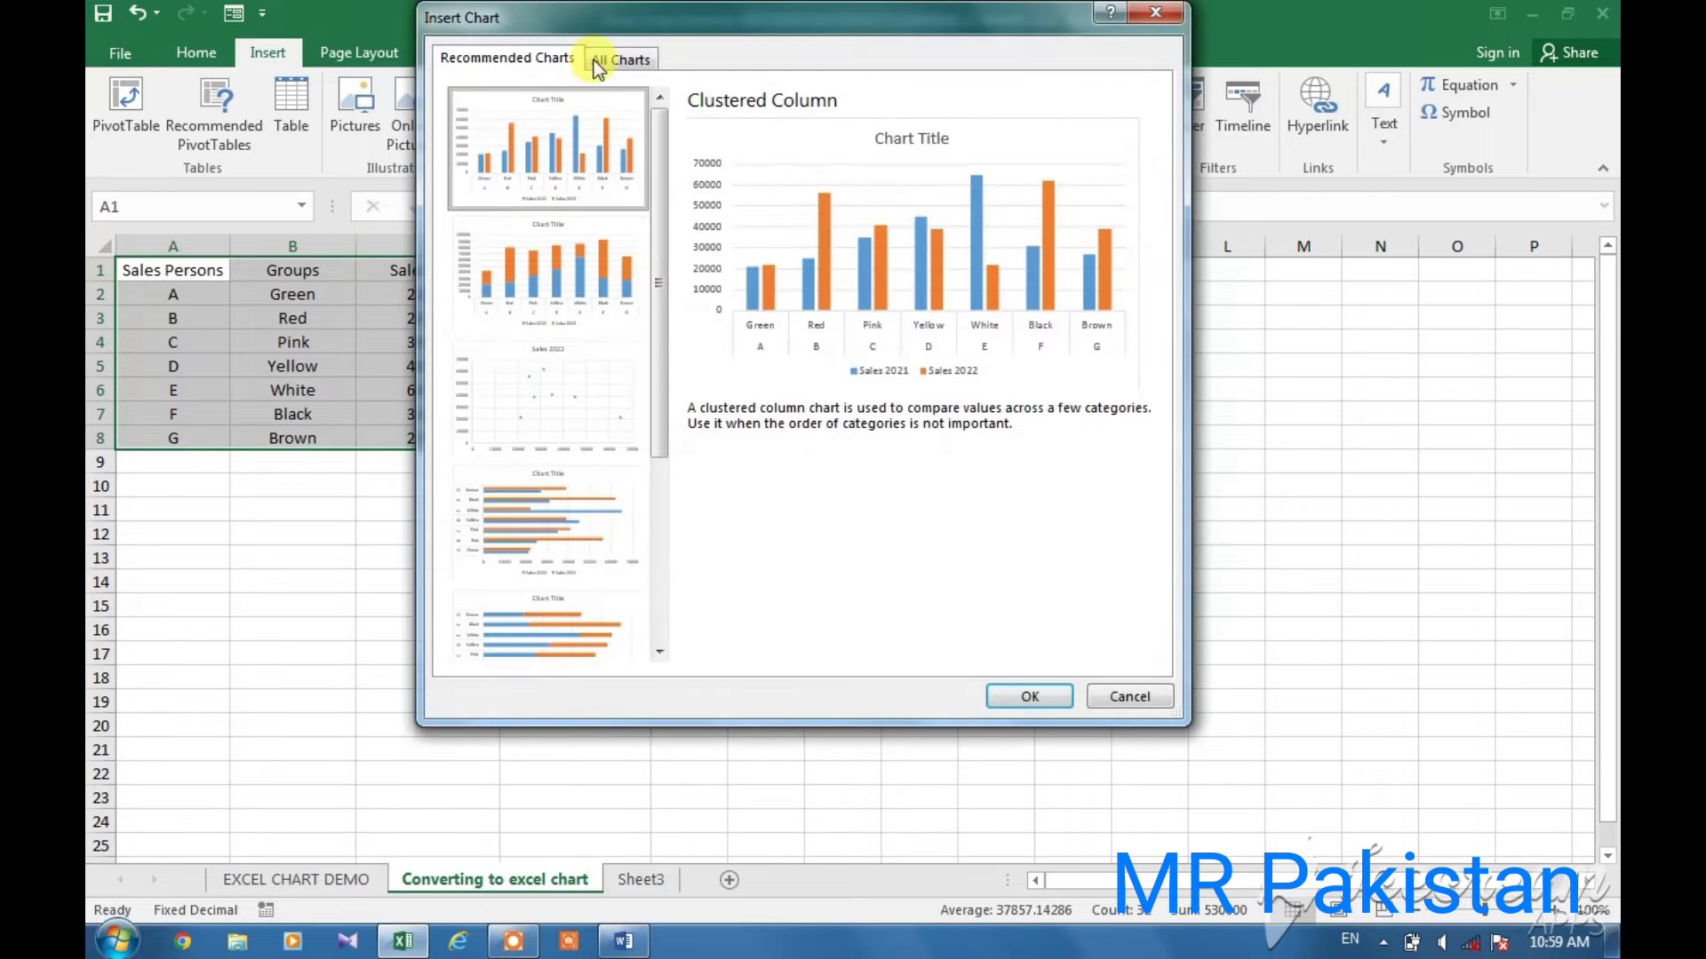
left_click_drag(684, 20, 928, 51)
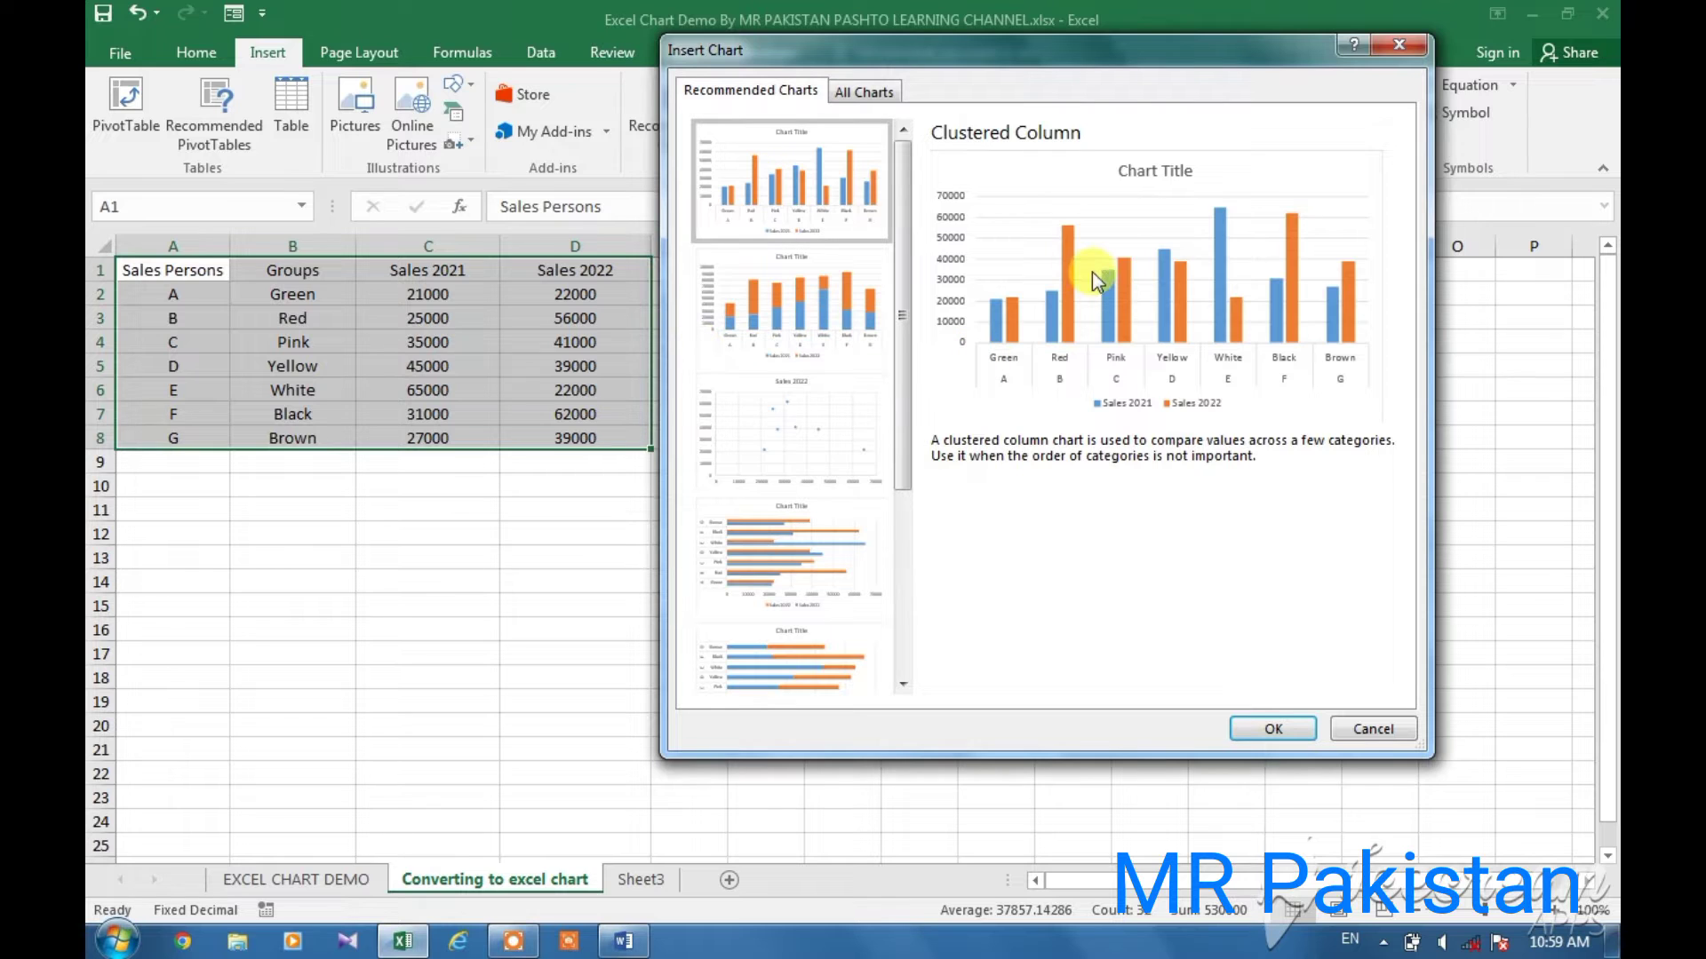
left_click(781, 544)
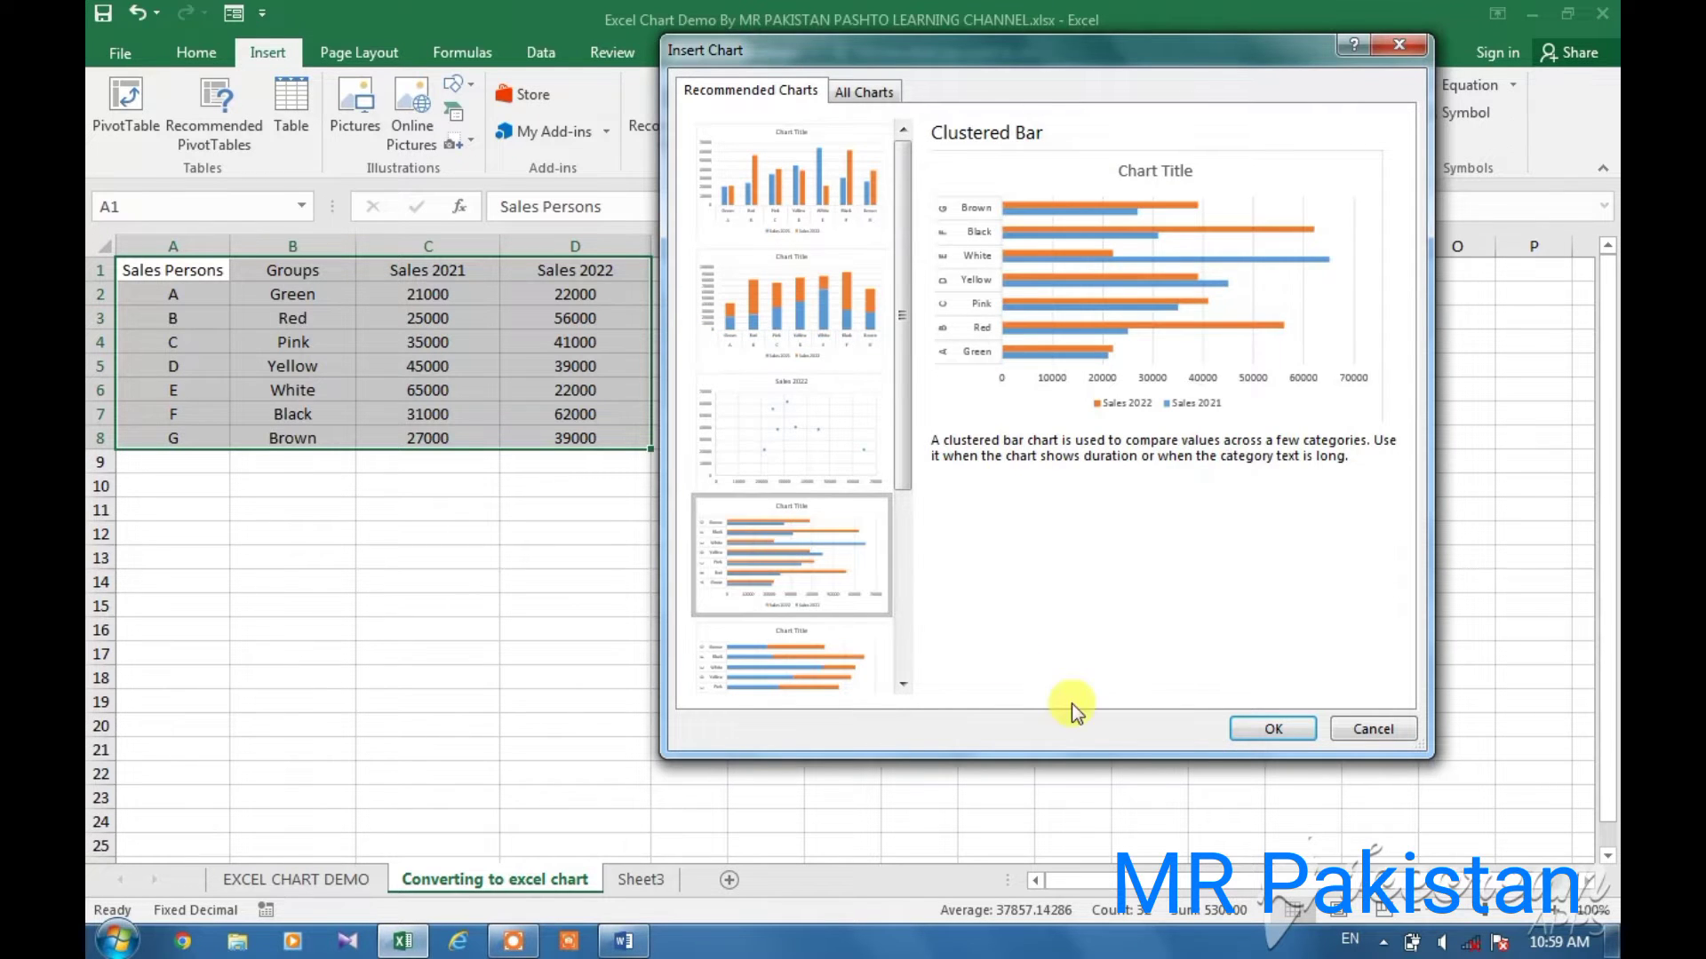
left_click(1250, 732)
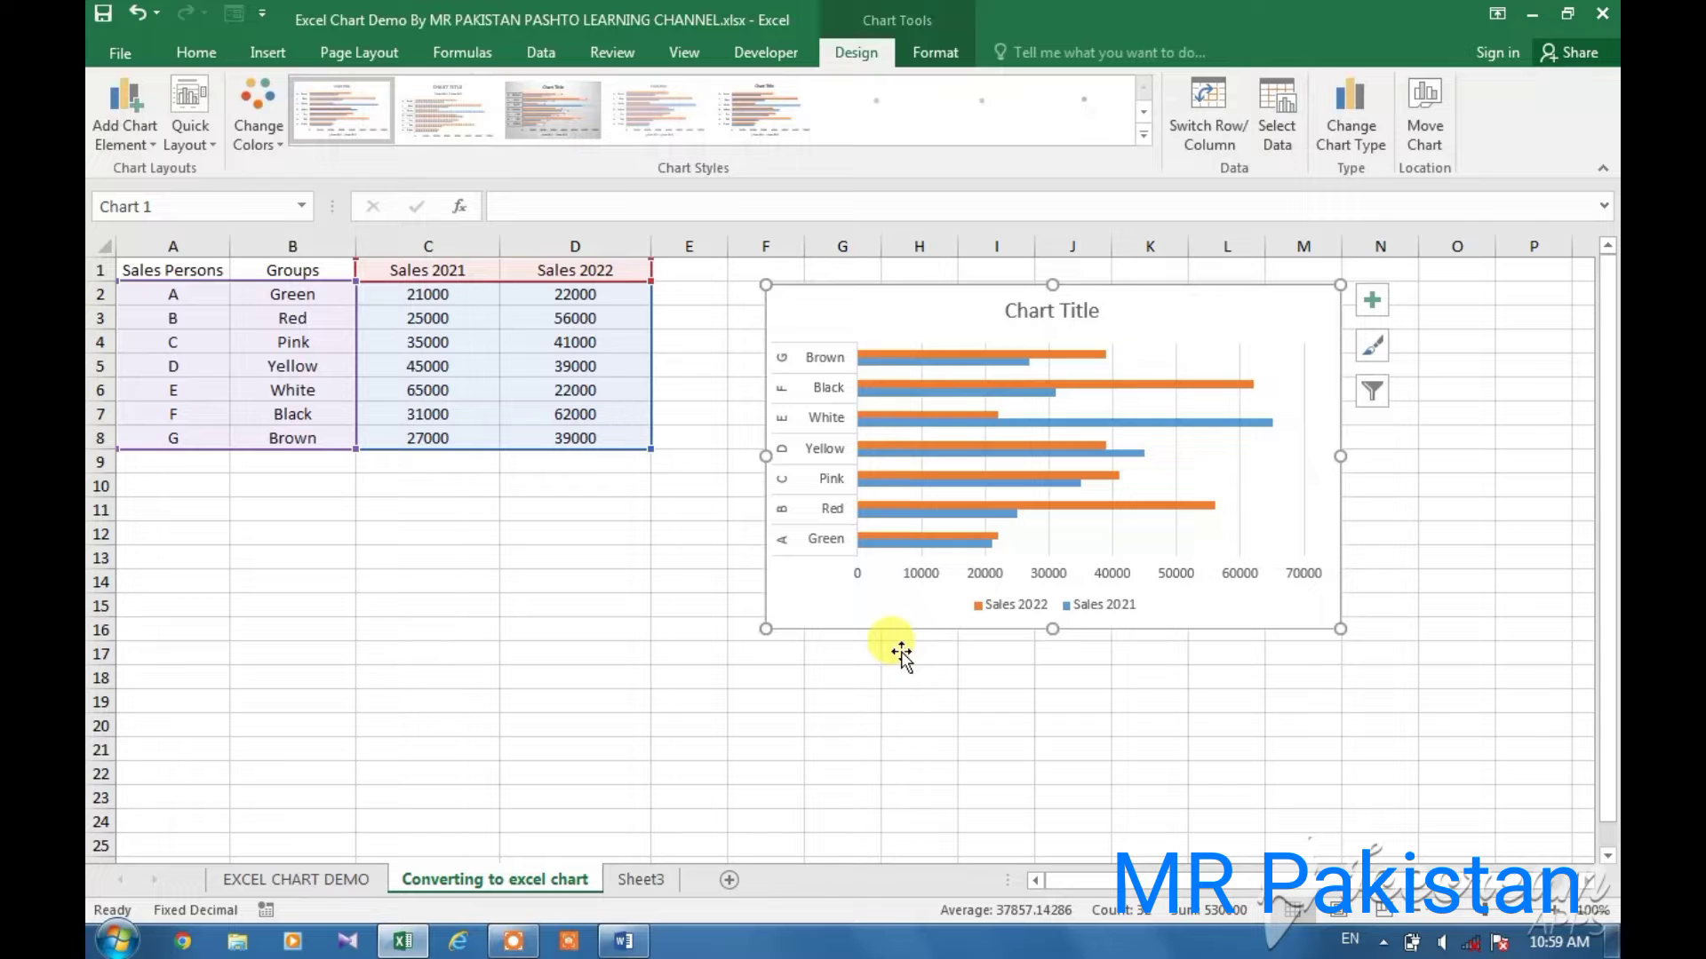
Step: Enlarge the bar chart and reposition it beside the data, and apply the quick layout that includes a data table
left_click_drag(901, 655, 715, 612)
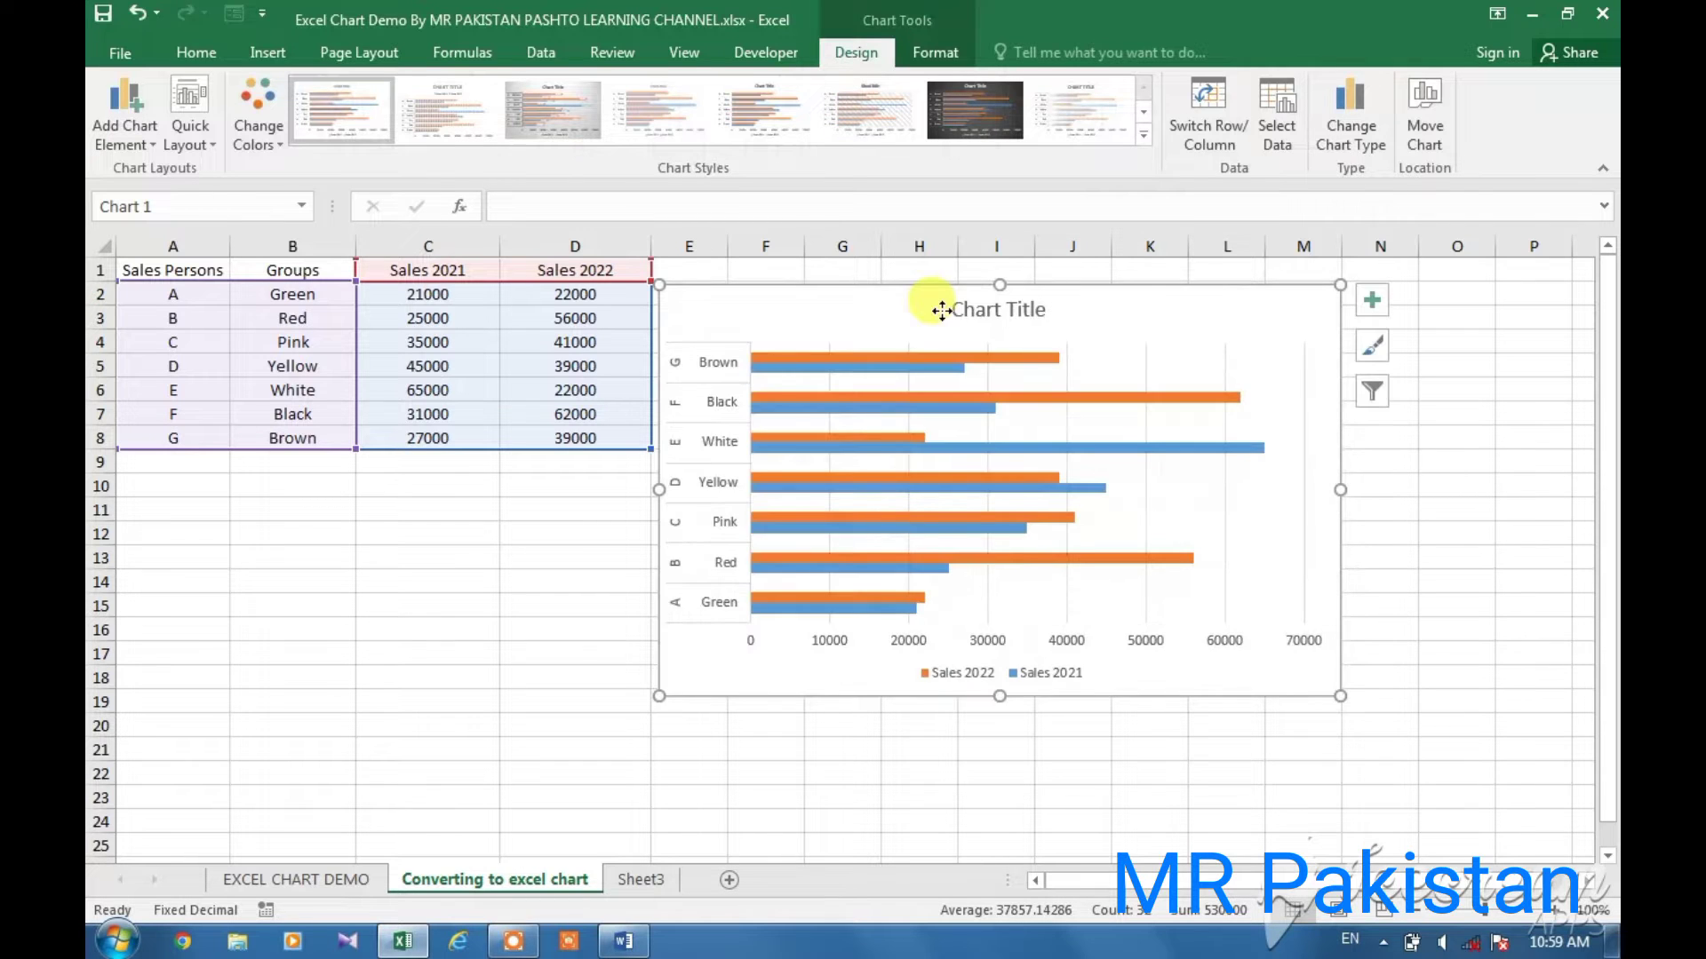
left_click_drag(941, 310, 986, 303)
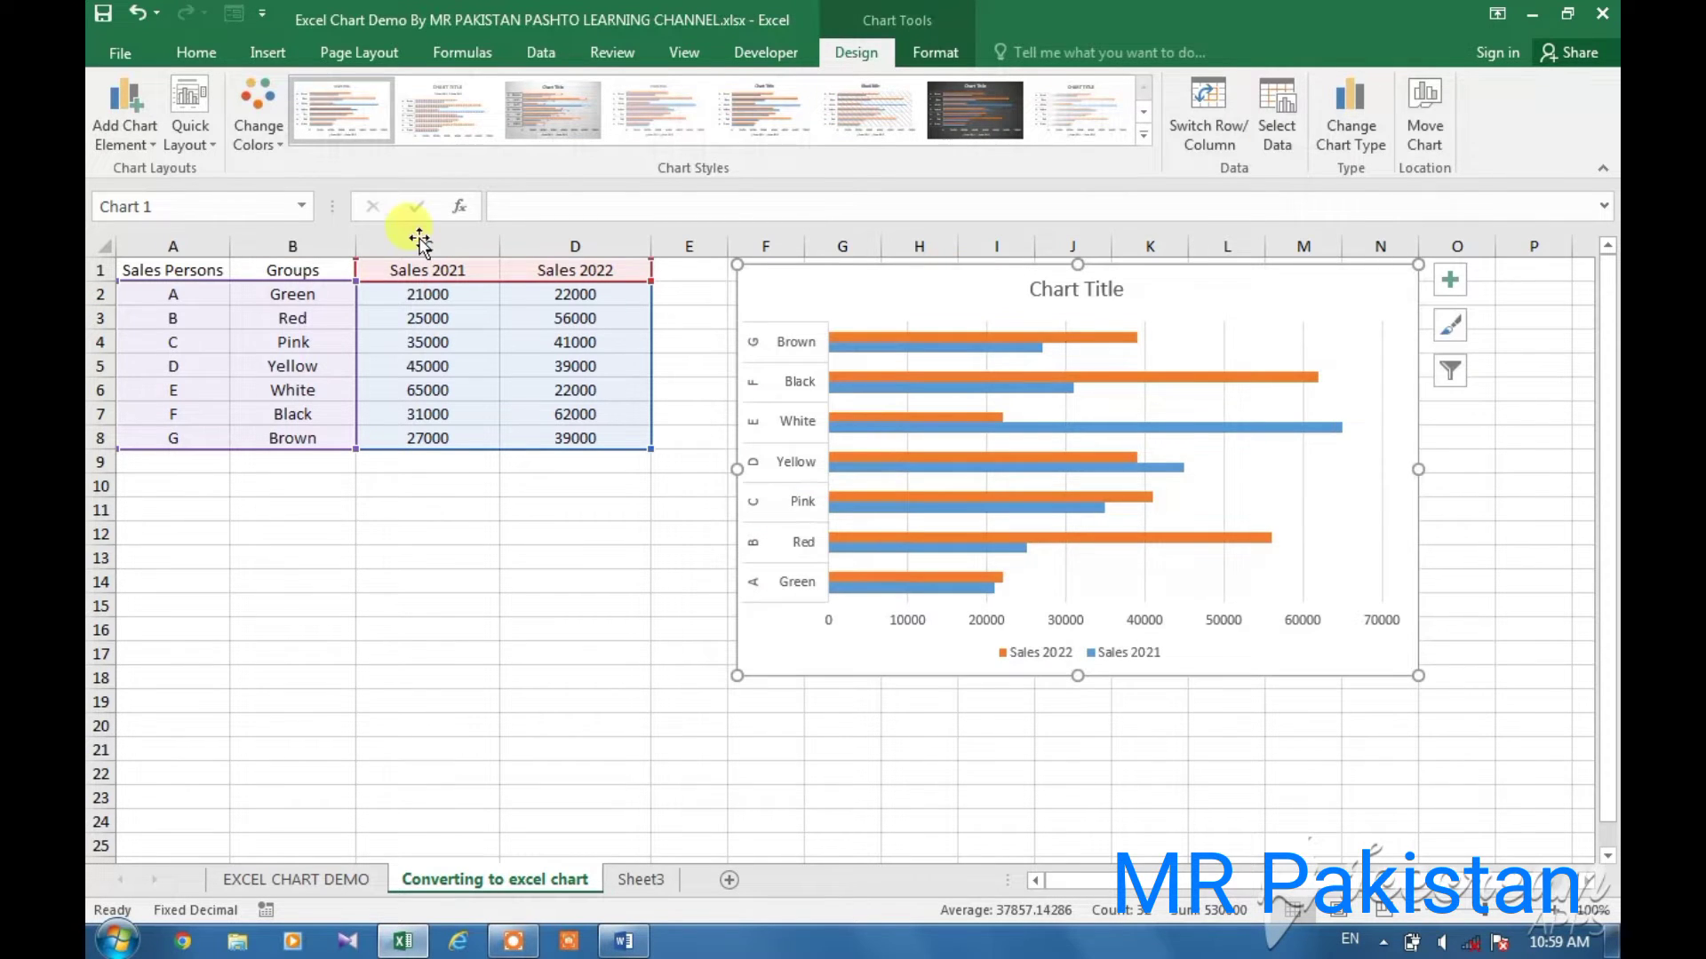
left_click(200, 137)
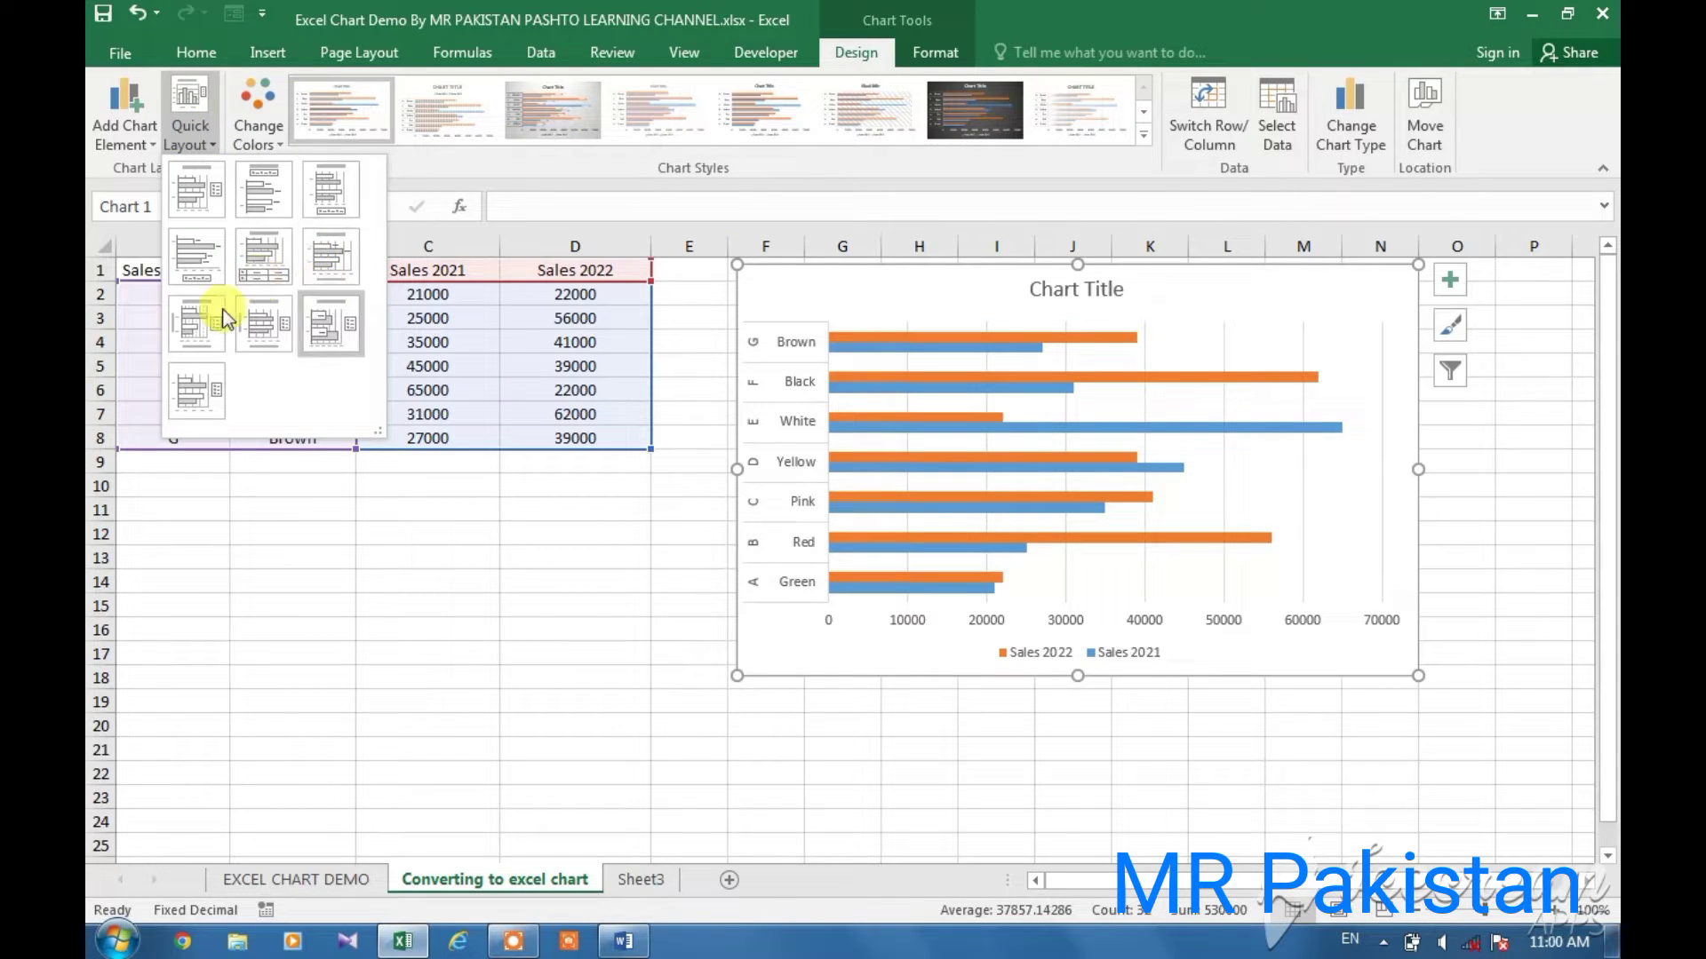
left_click(267, 253)
left_click(926, 280)
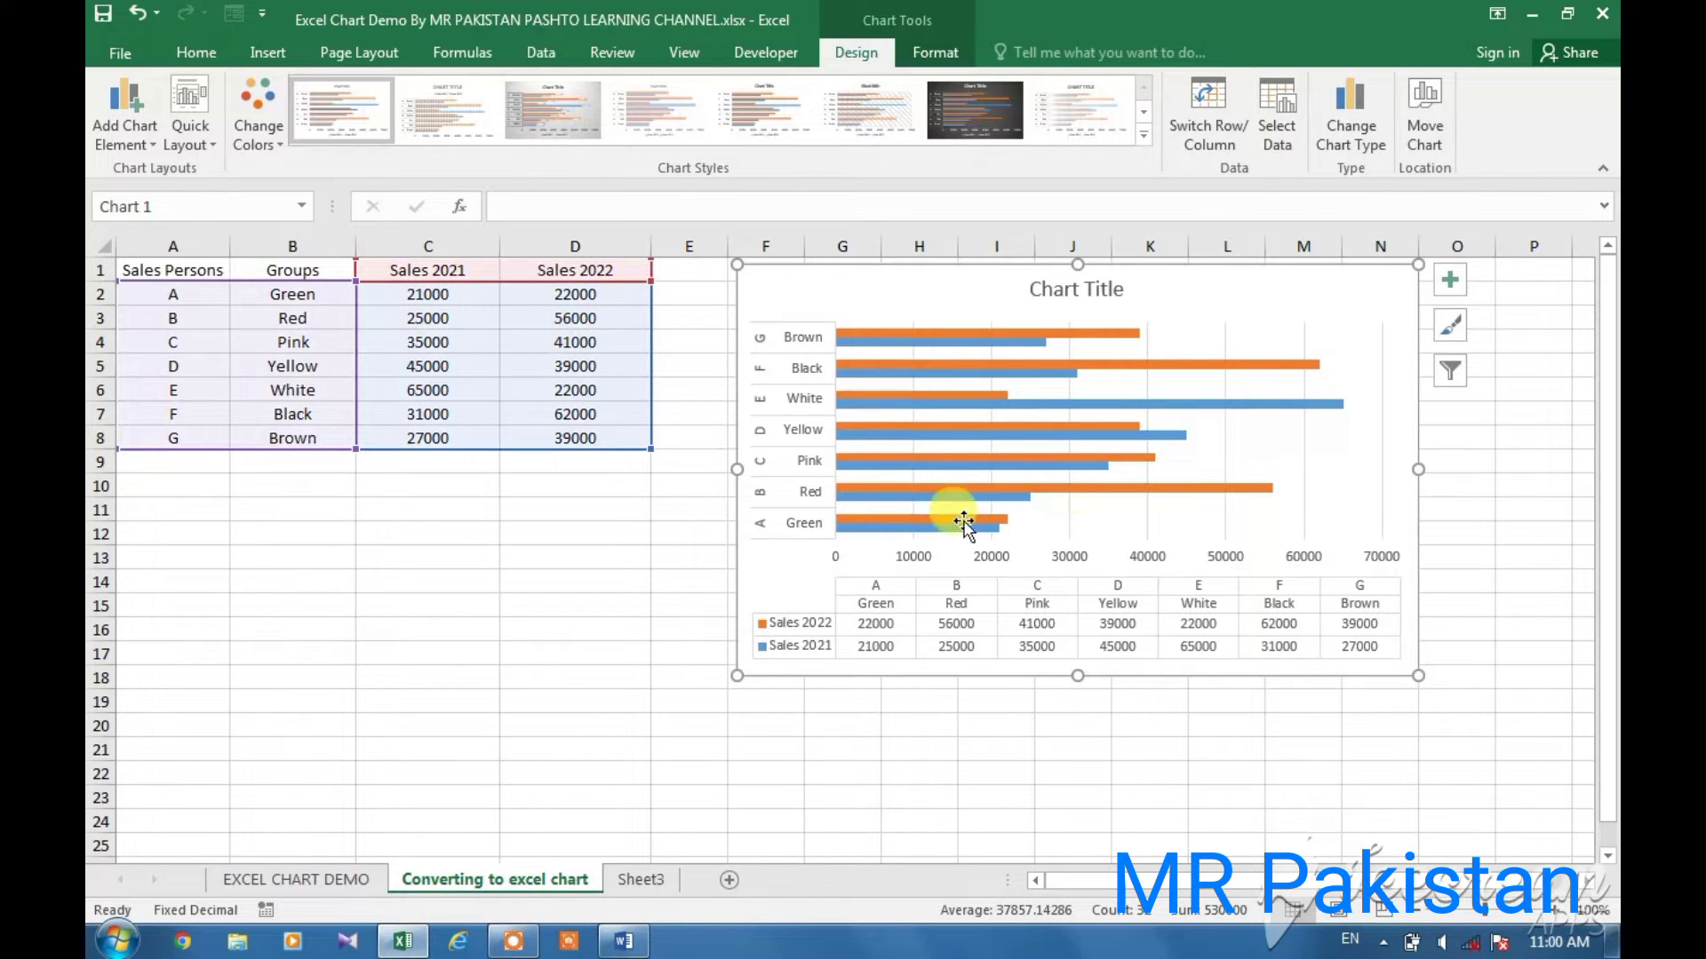
Step: Replace the chart's placeholder title with "SALES 2021-2022"
left_click(1102, 294)
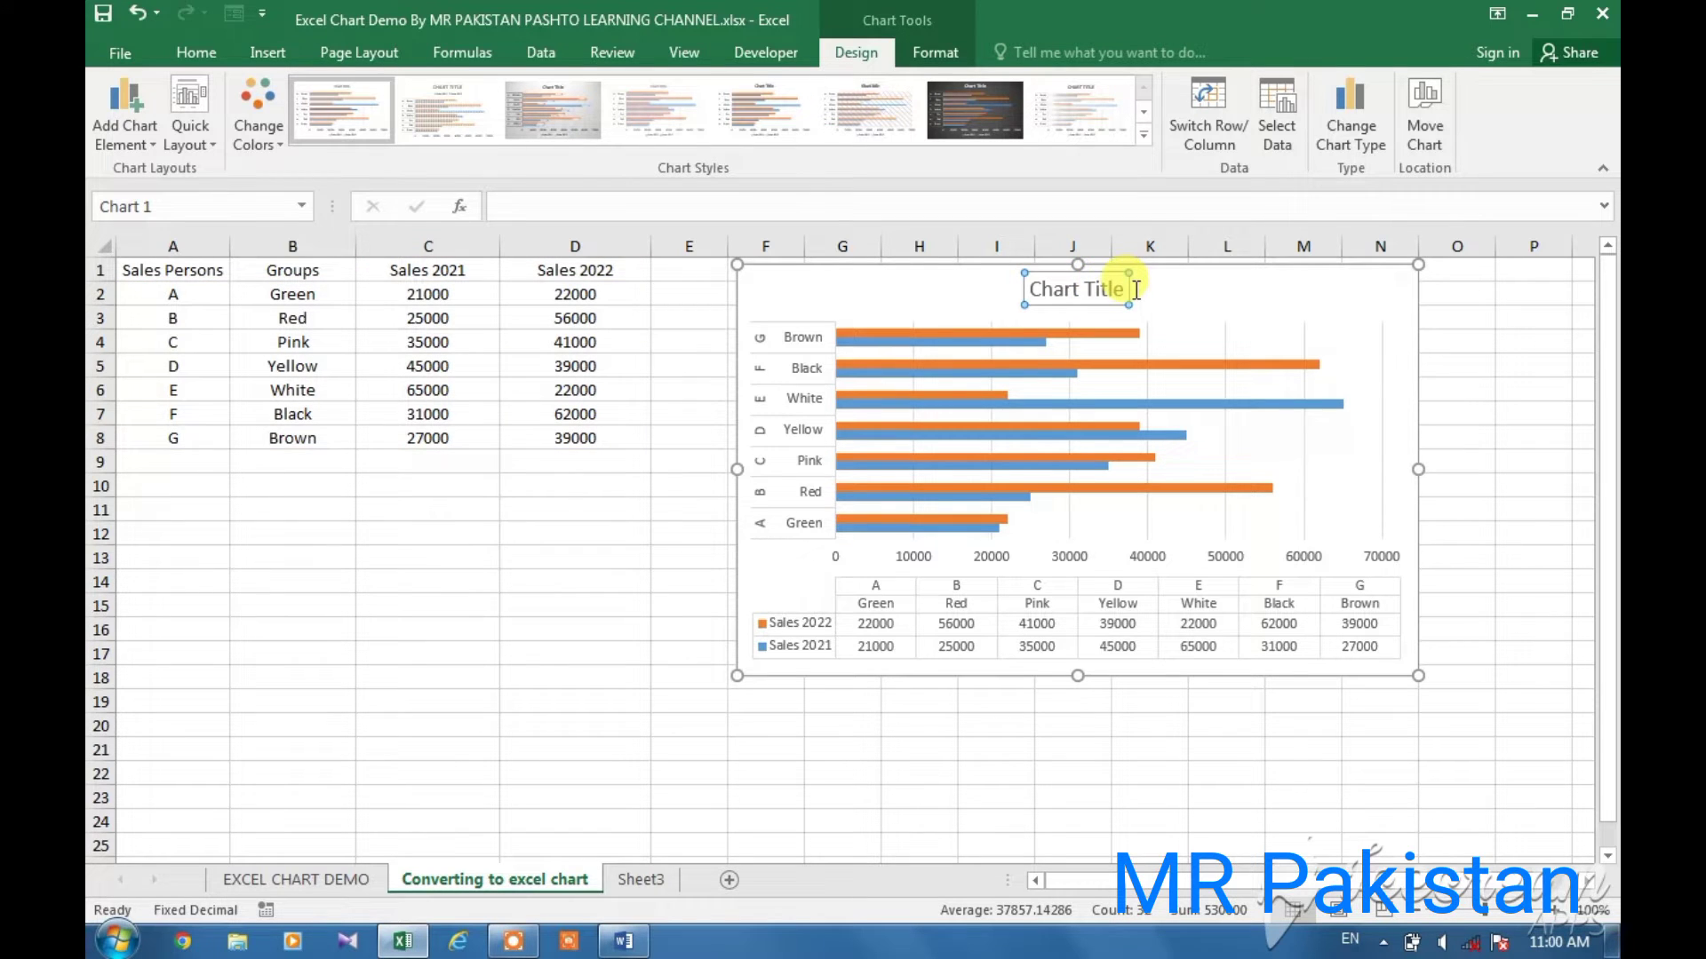
type("SALES 2")
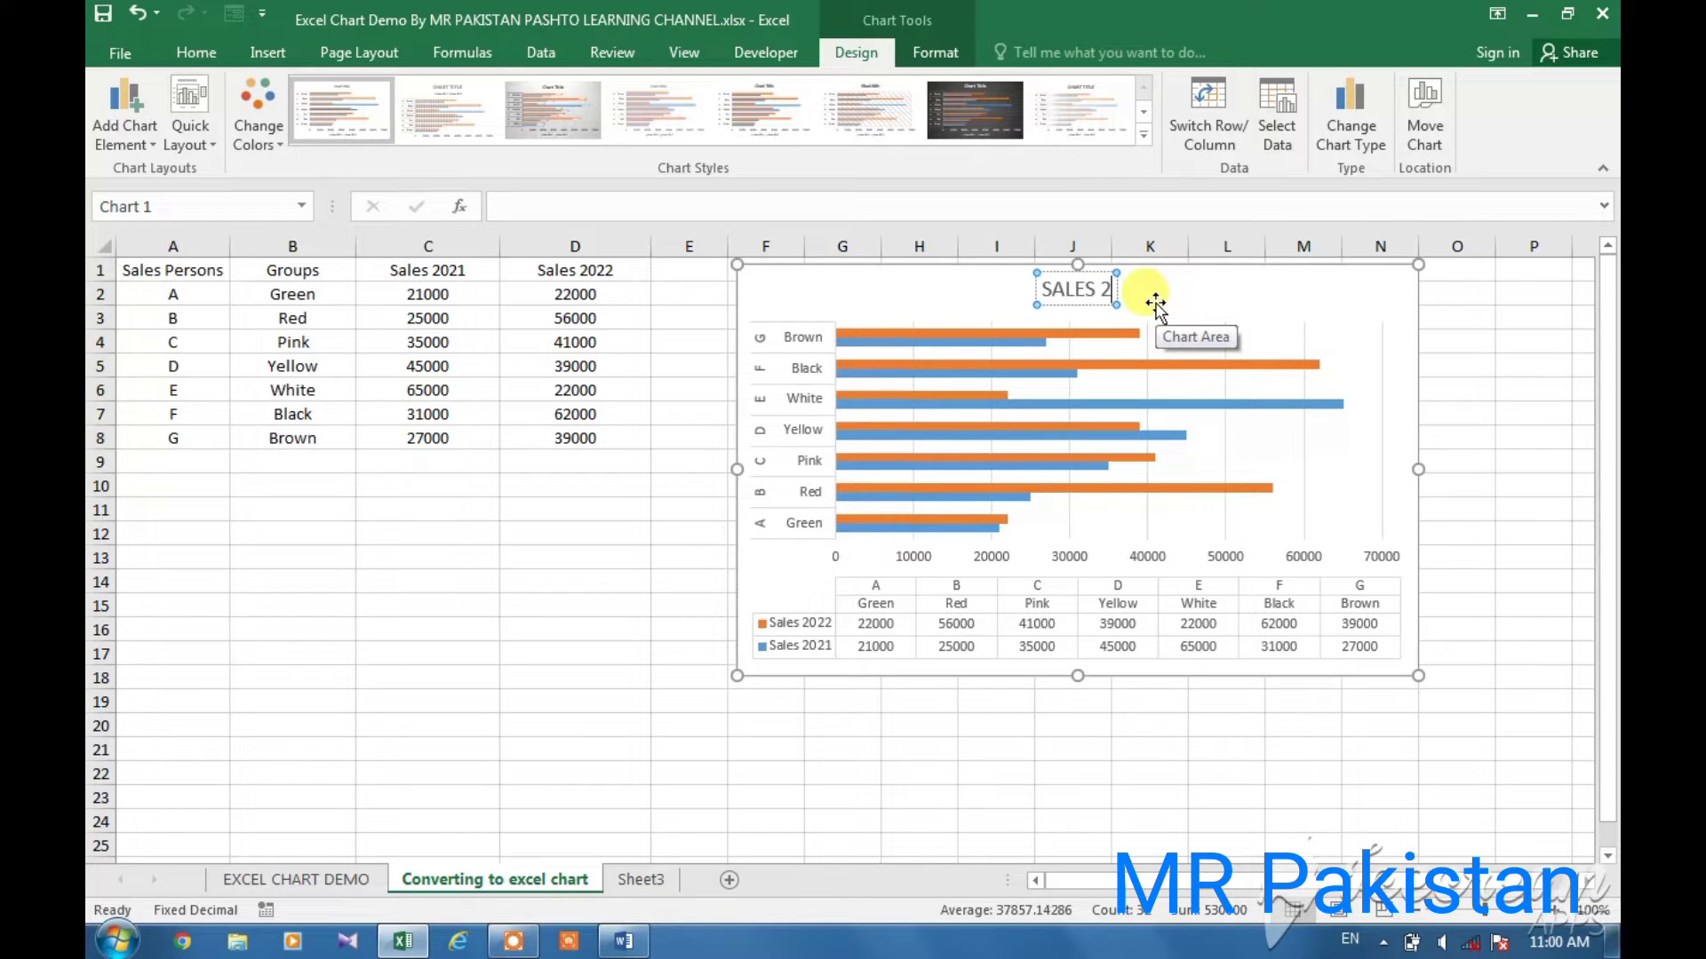
type("021-2022")
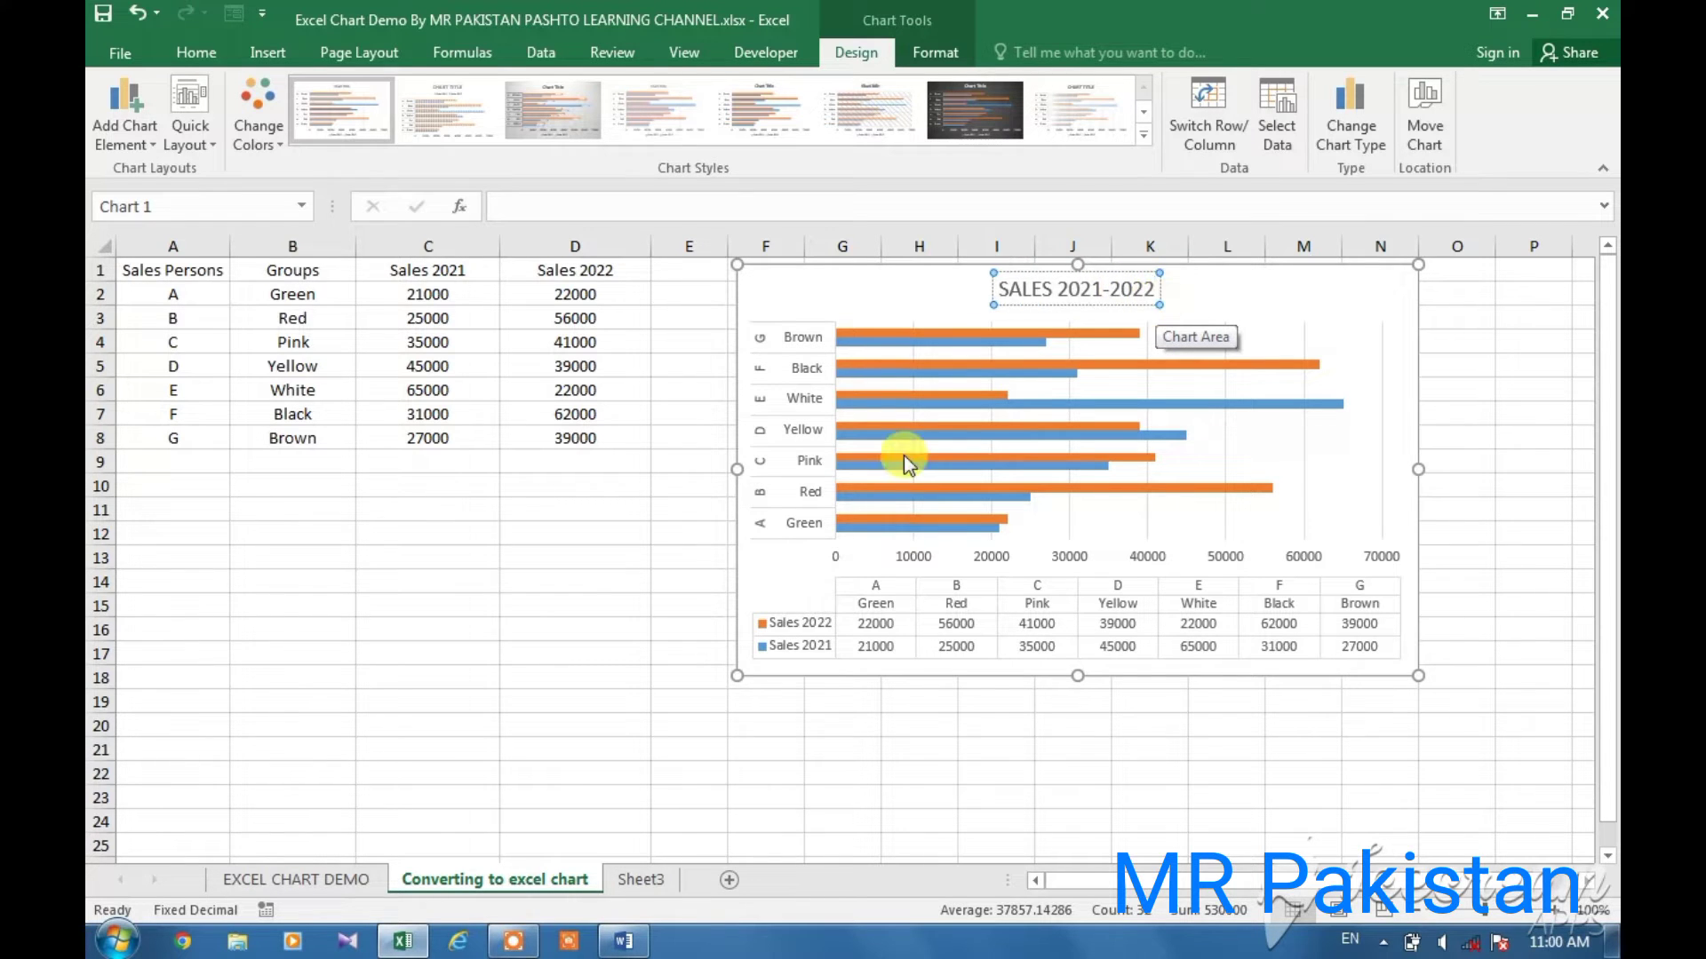
left_click(934, 520)
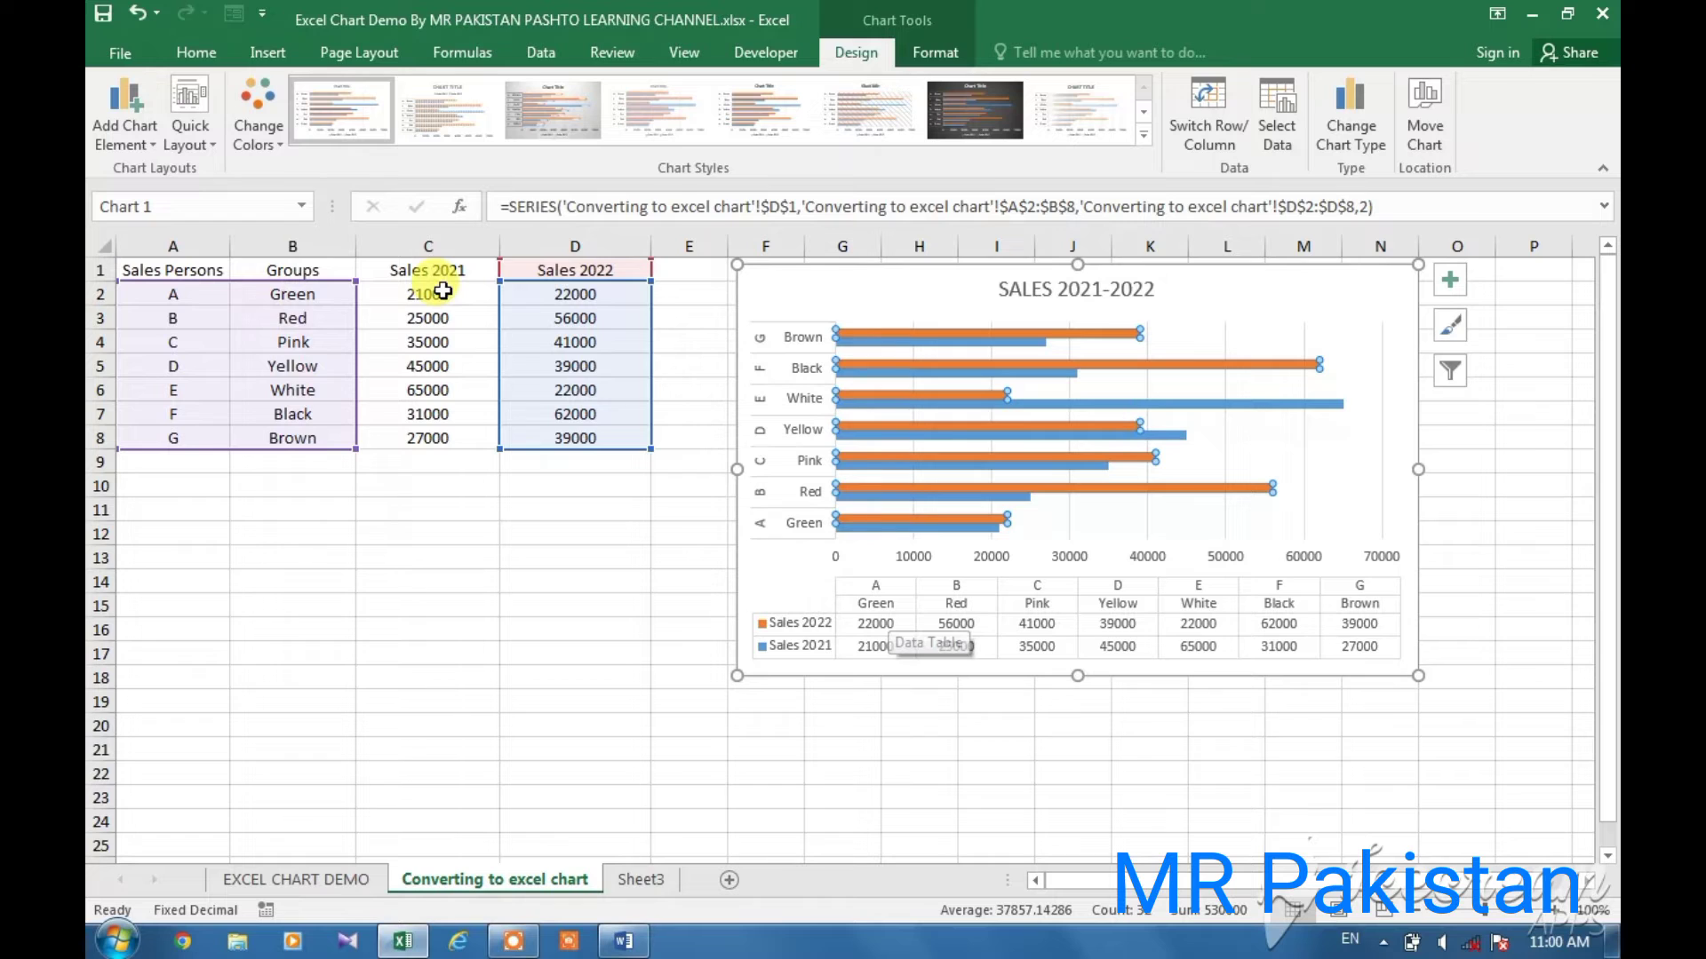
left_click(579, 668)
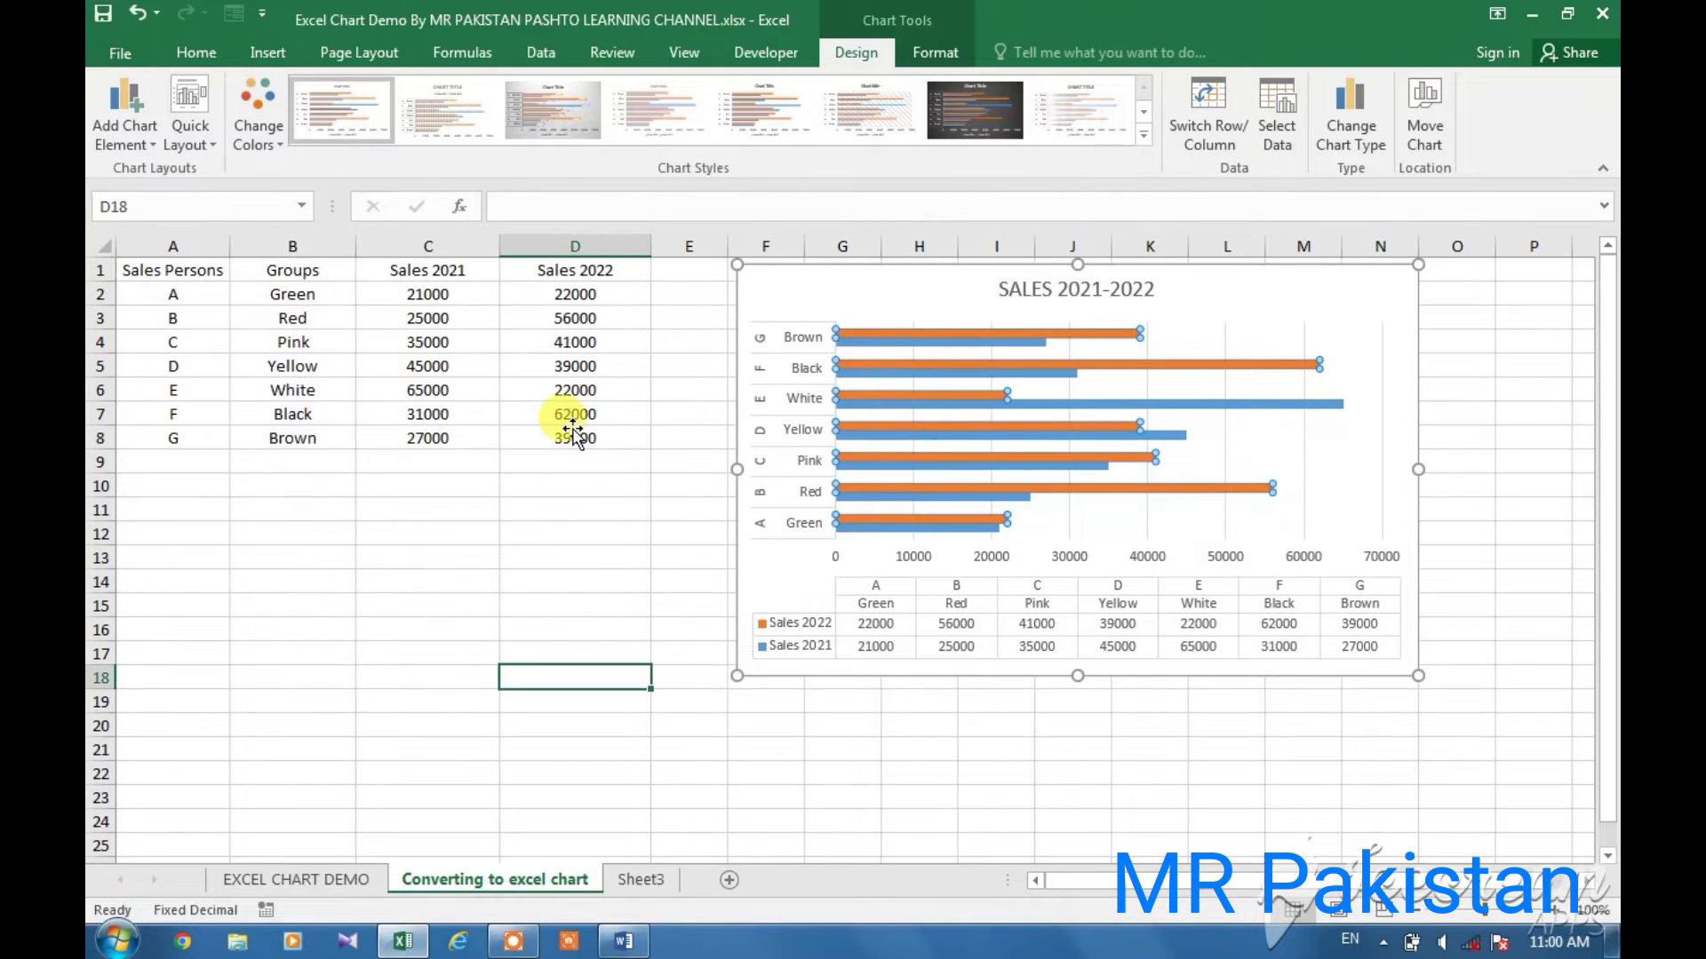
Step: Set the Brown group's Sales 2022 figure in D8 to 70000
left_click(180, 444)
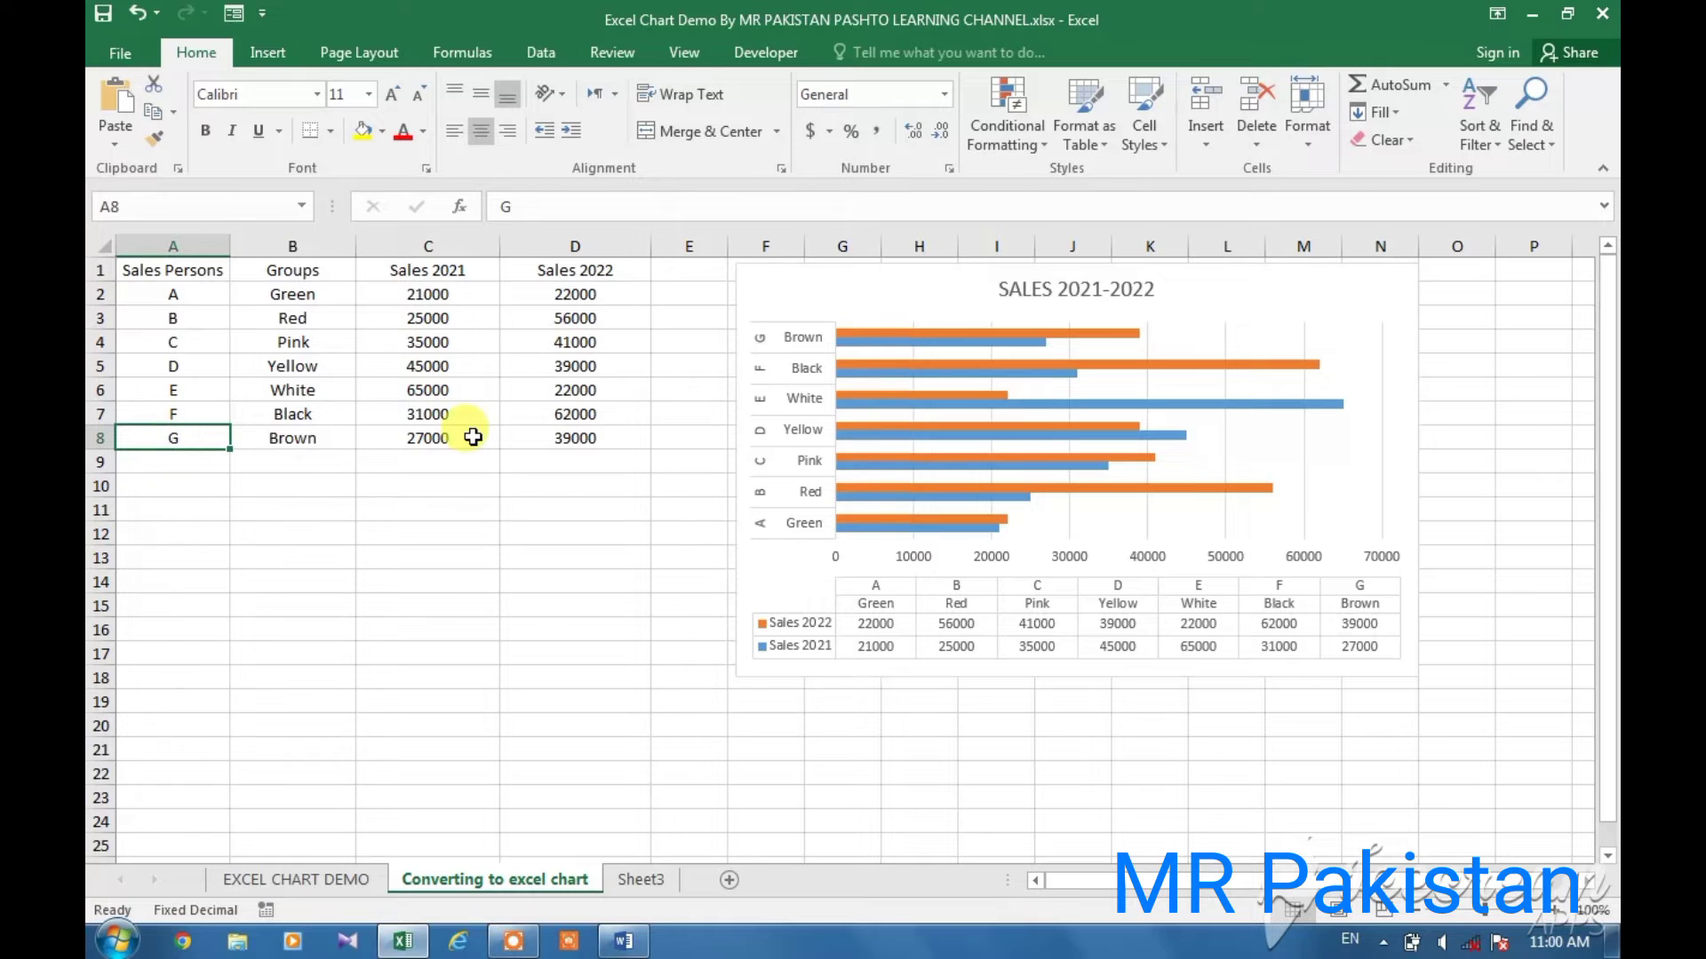
left_click(572, 439)
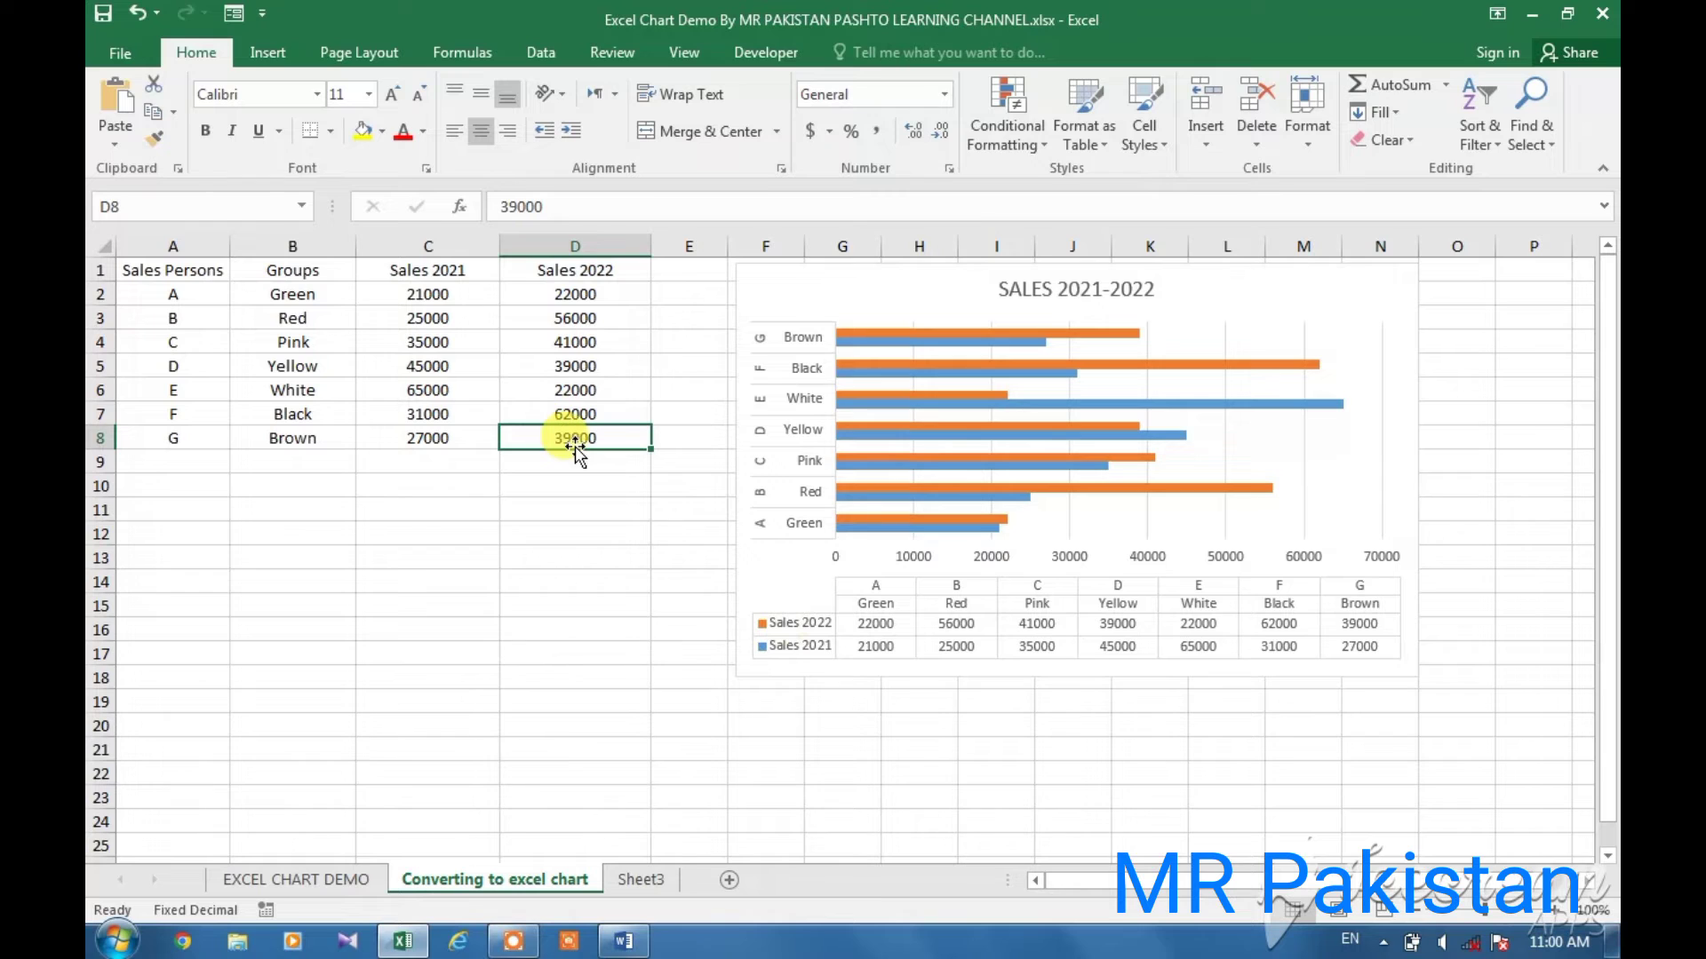
type("7")
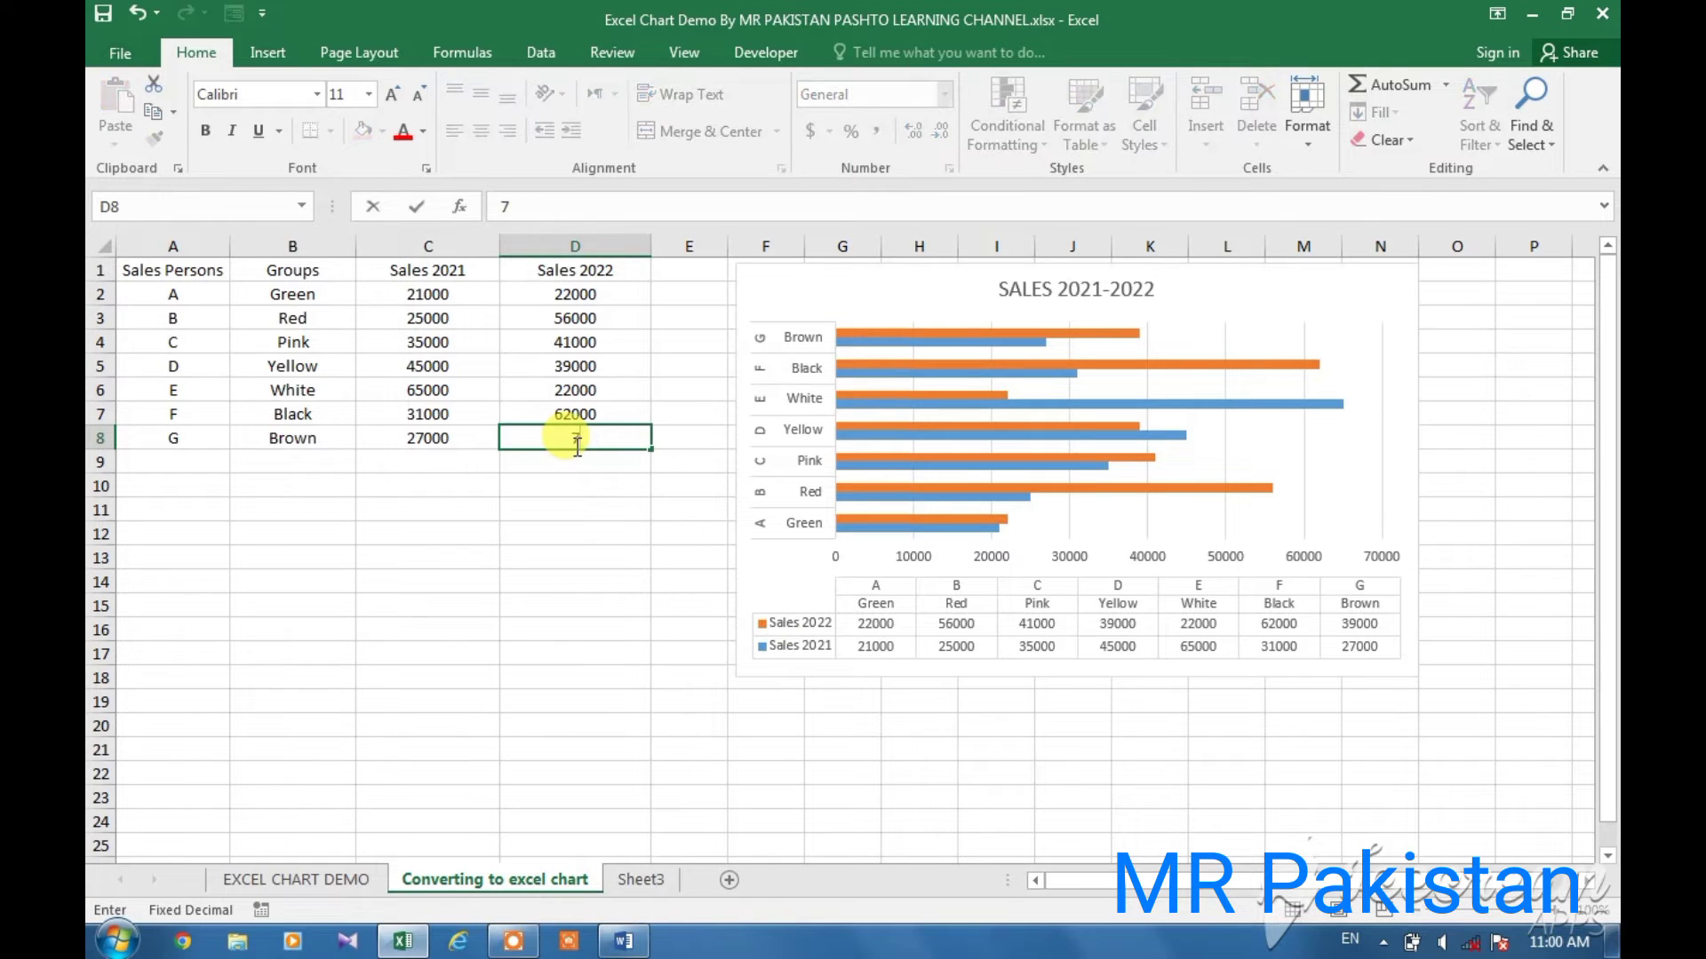
type("0000")
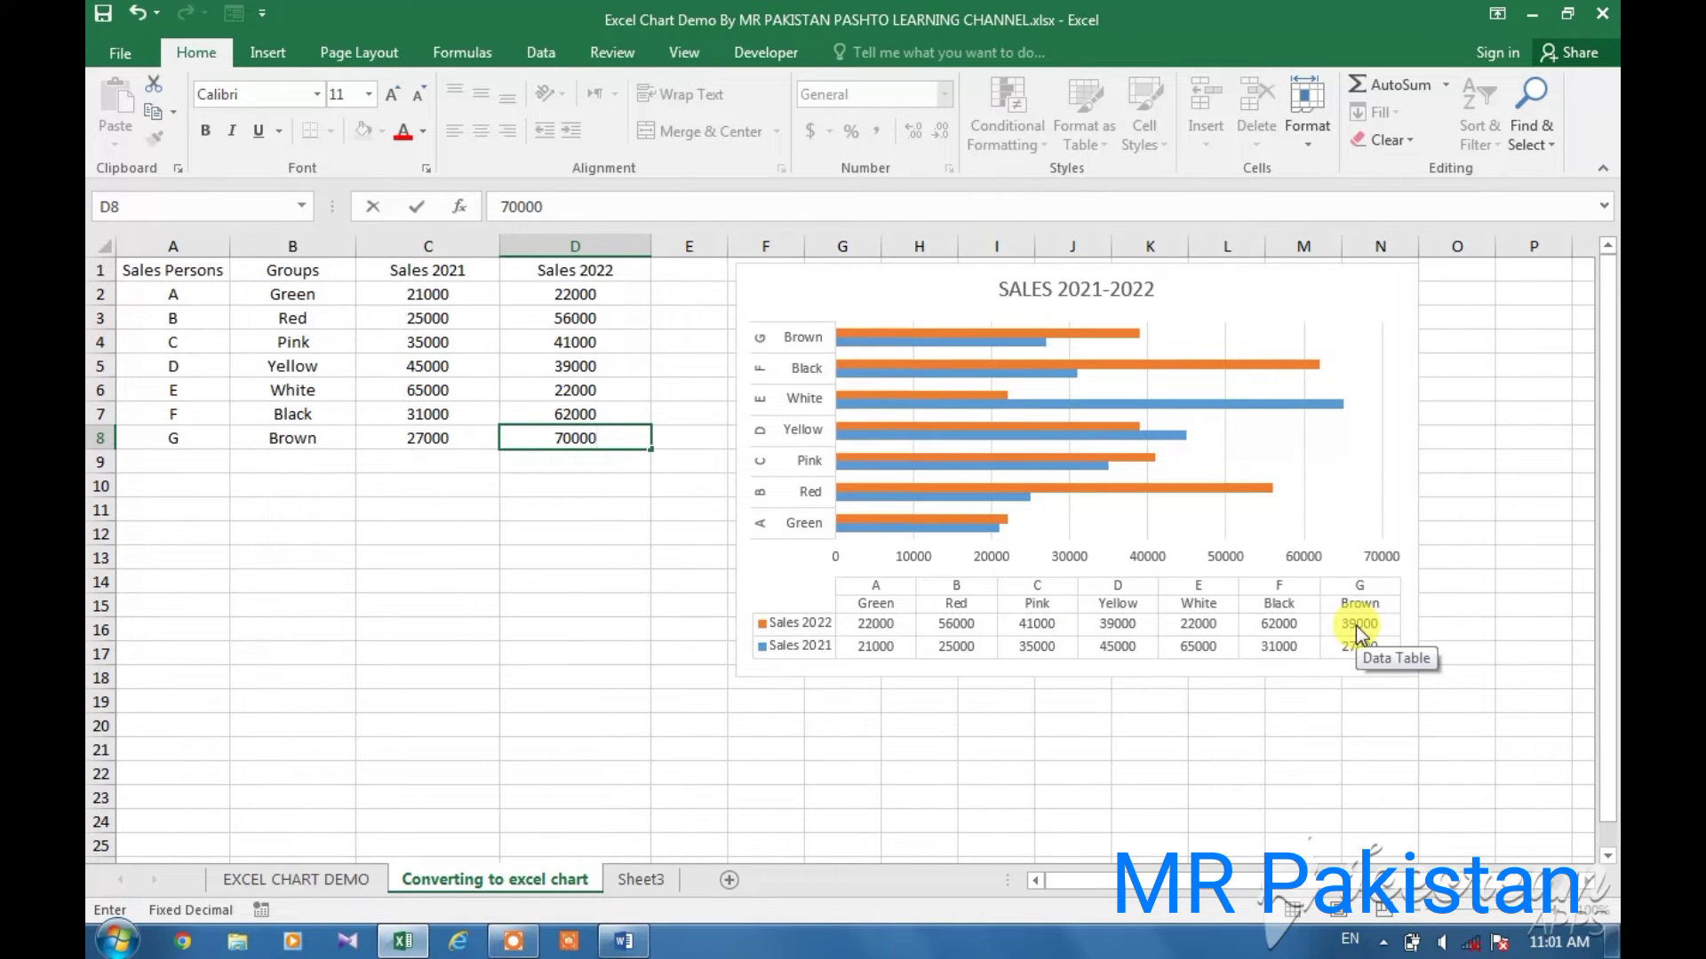
key("Tab")
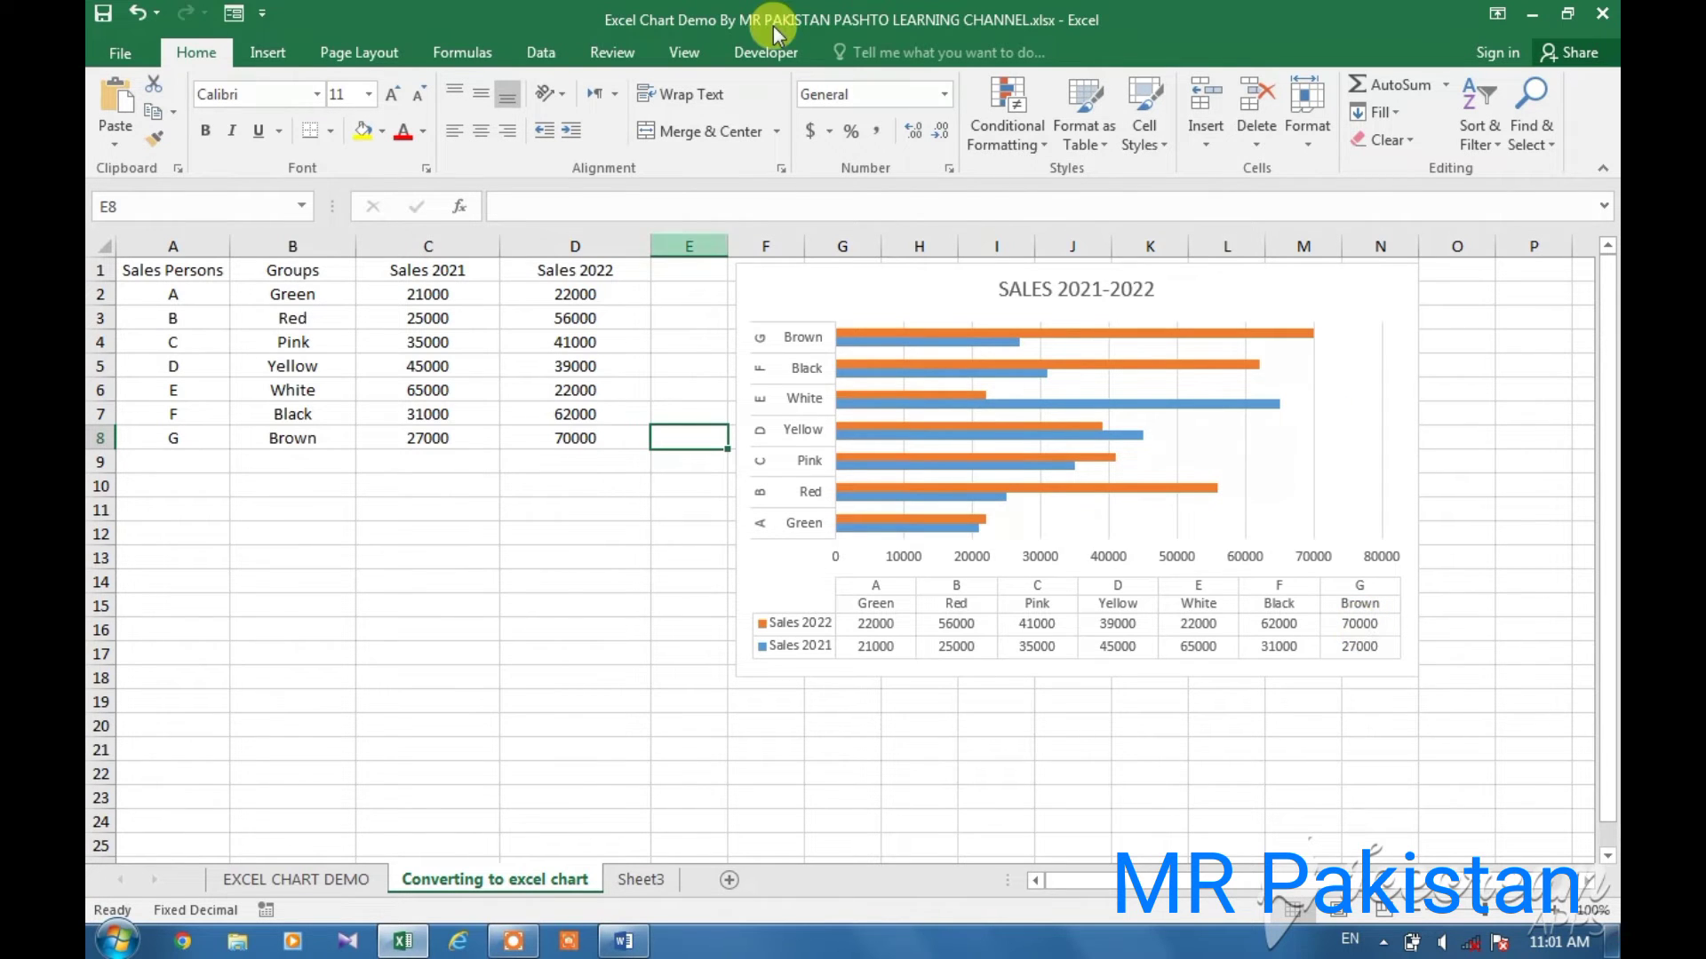
Step: Preview the available design styles on the bar chart, keeping its original style
left_click(928, 293)
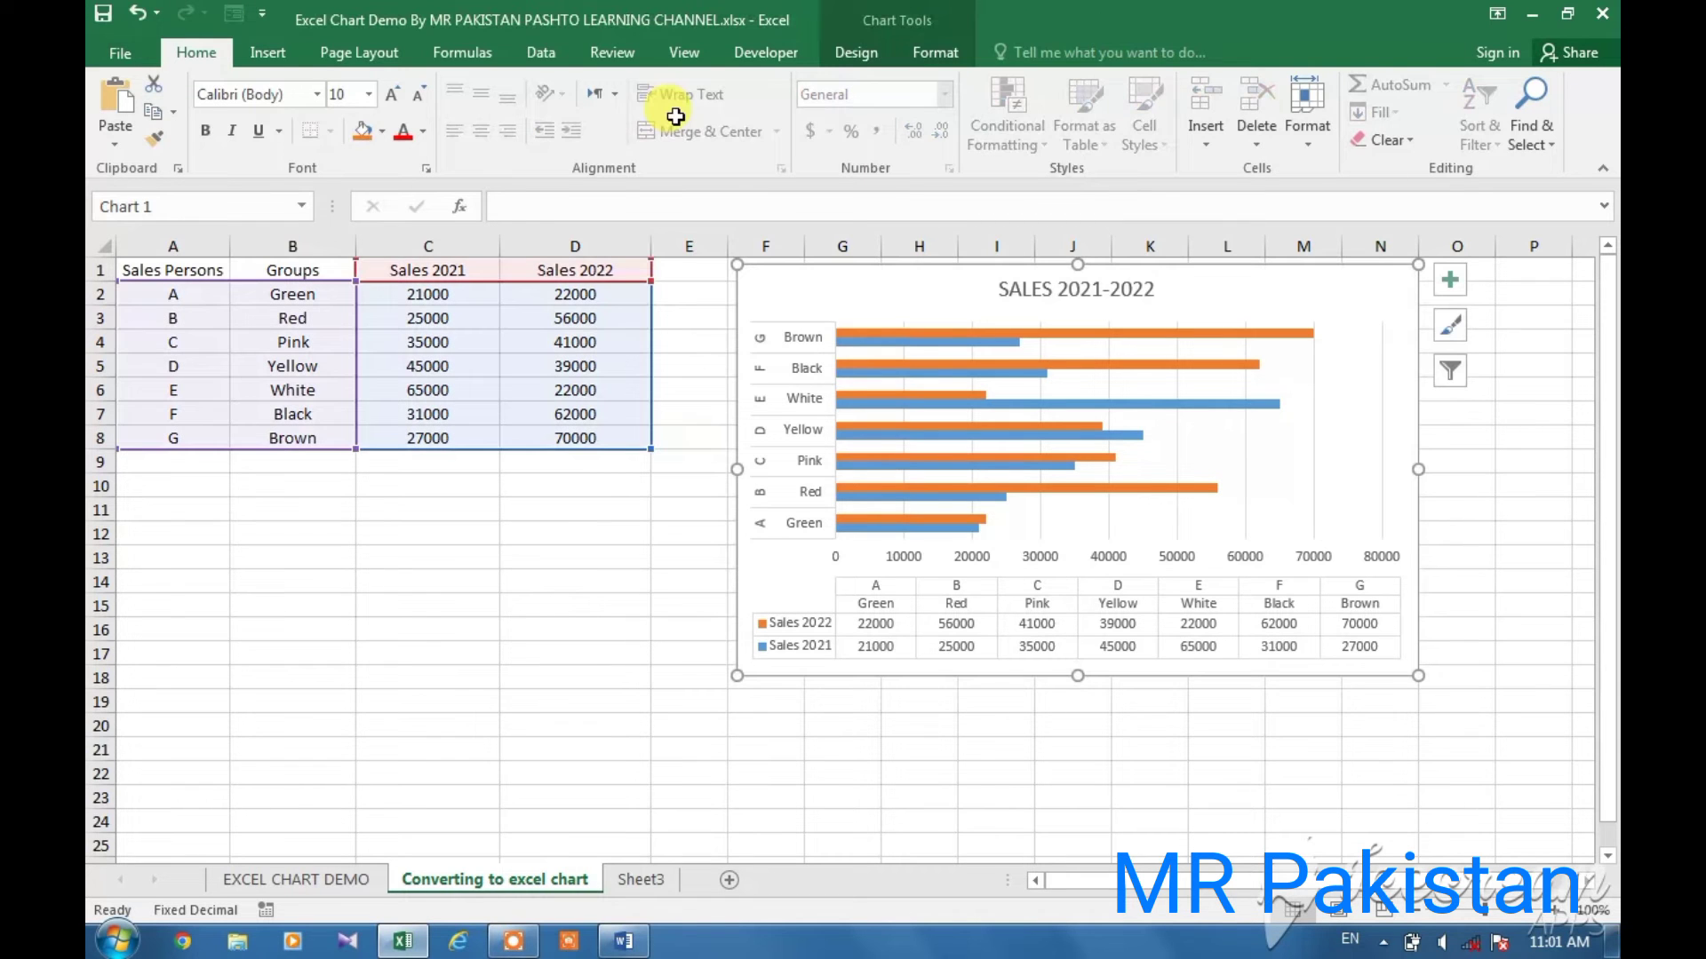
left_click(891, 55)
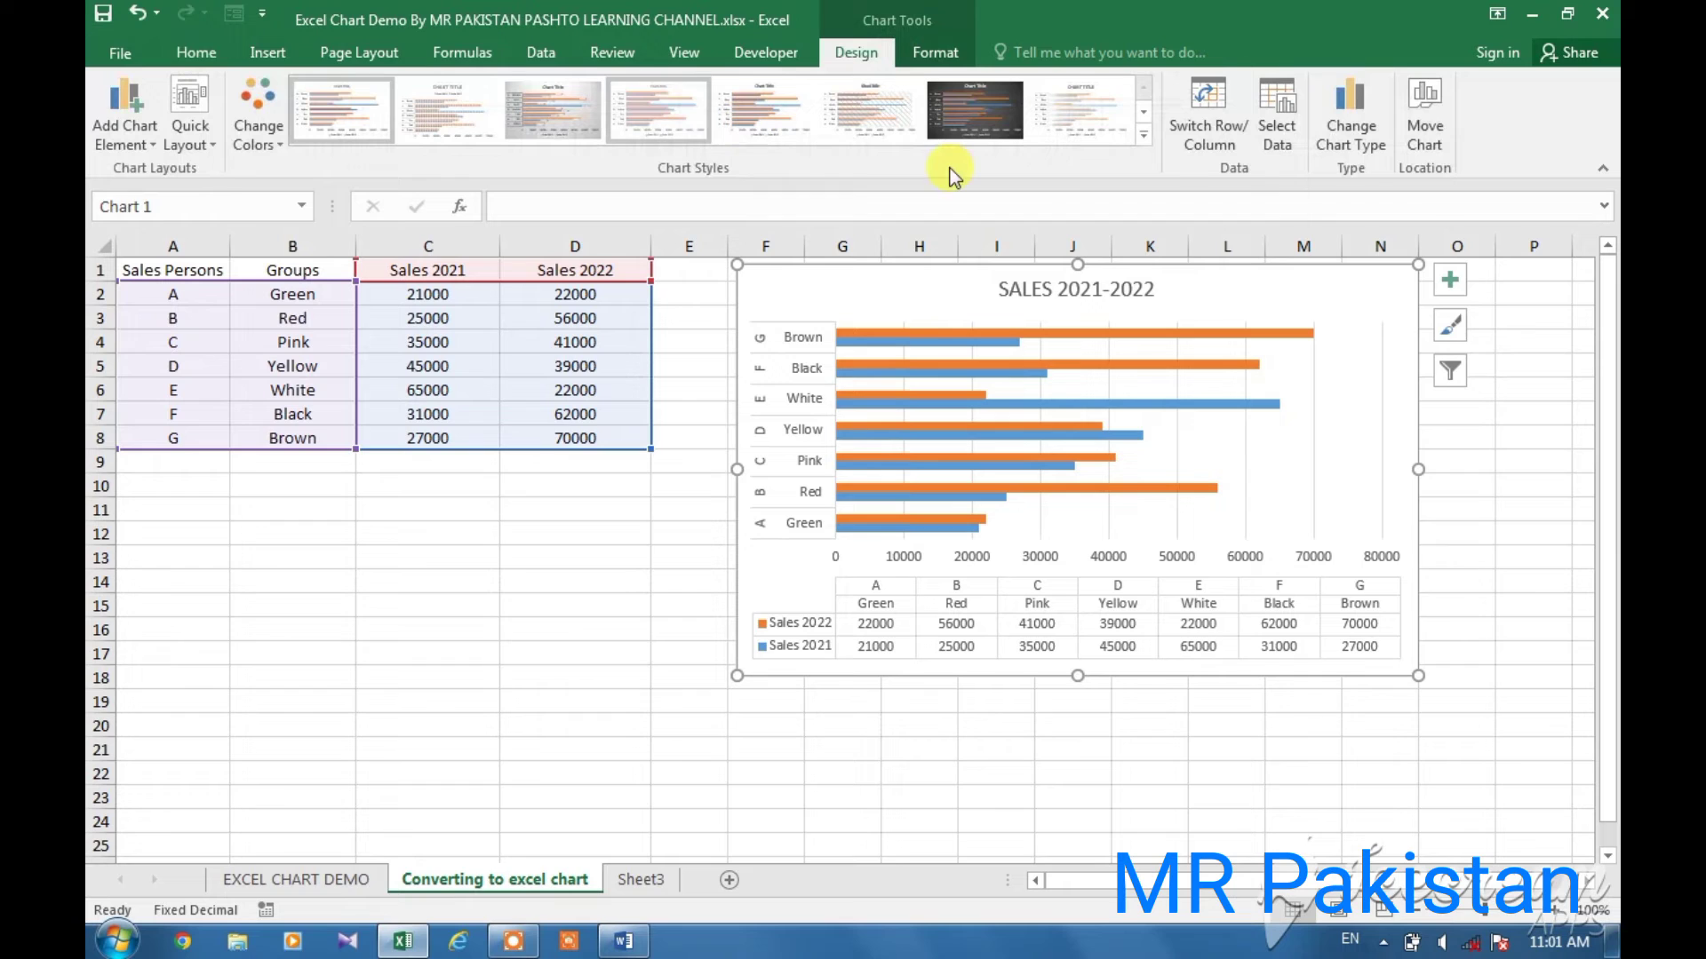
left_click(525, 587)
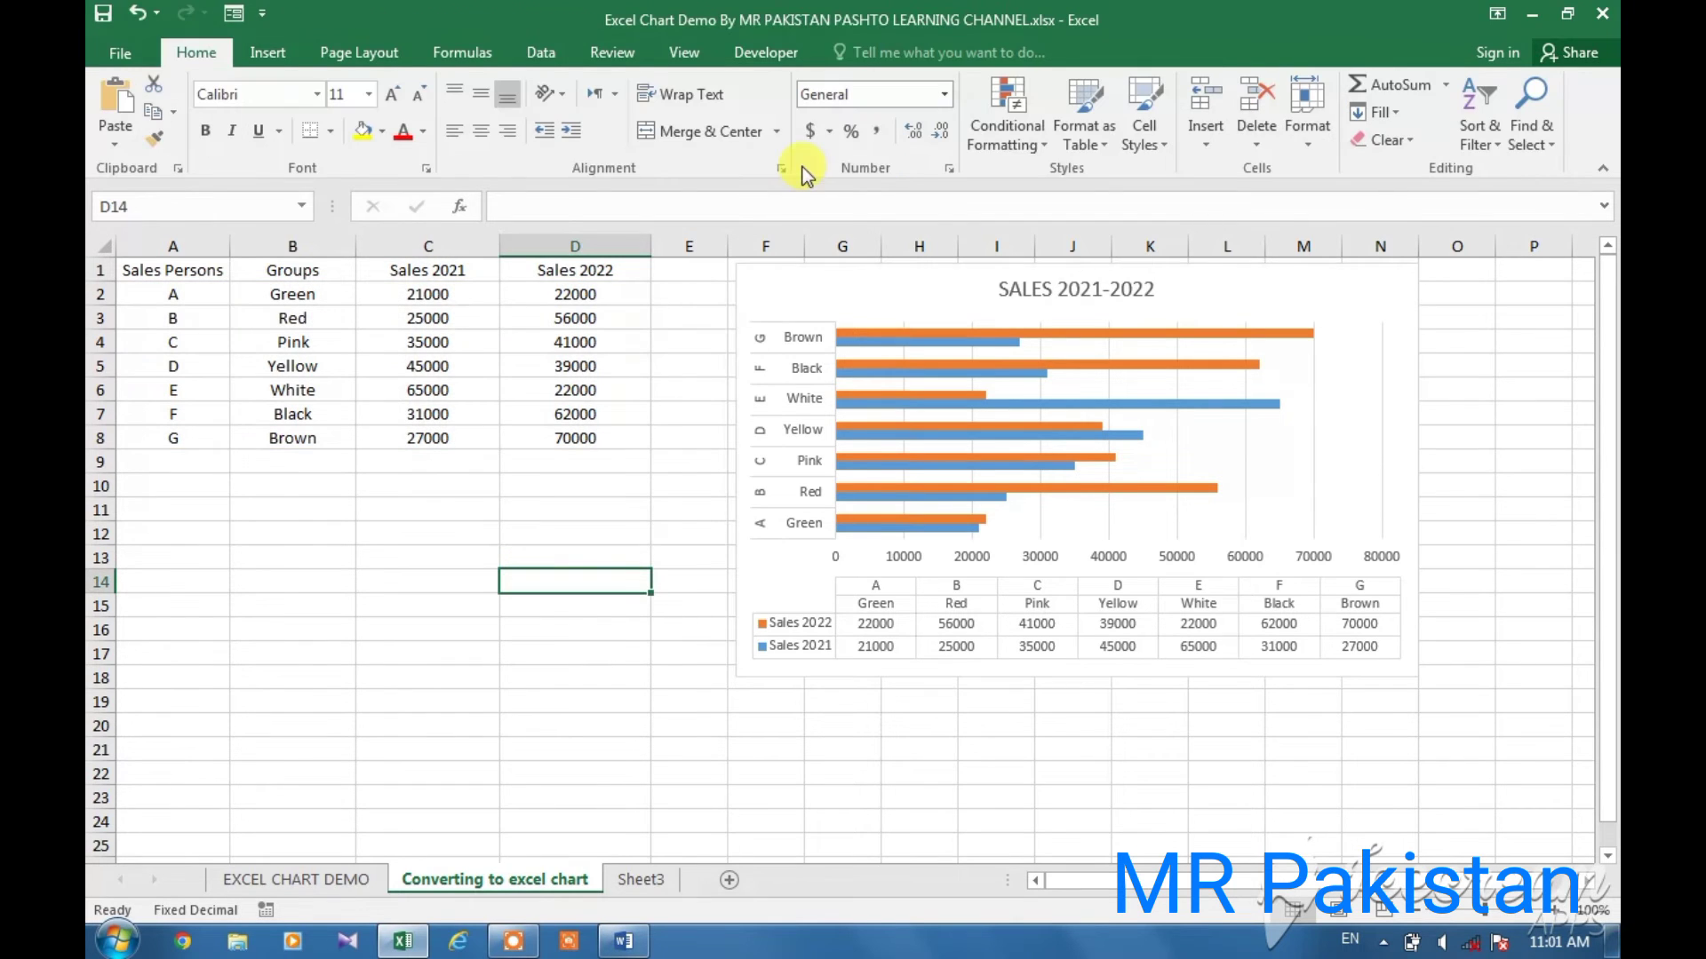
left_click(951, 295)
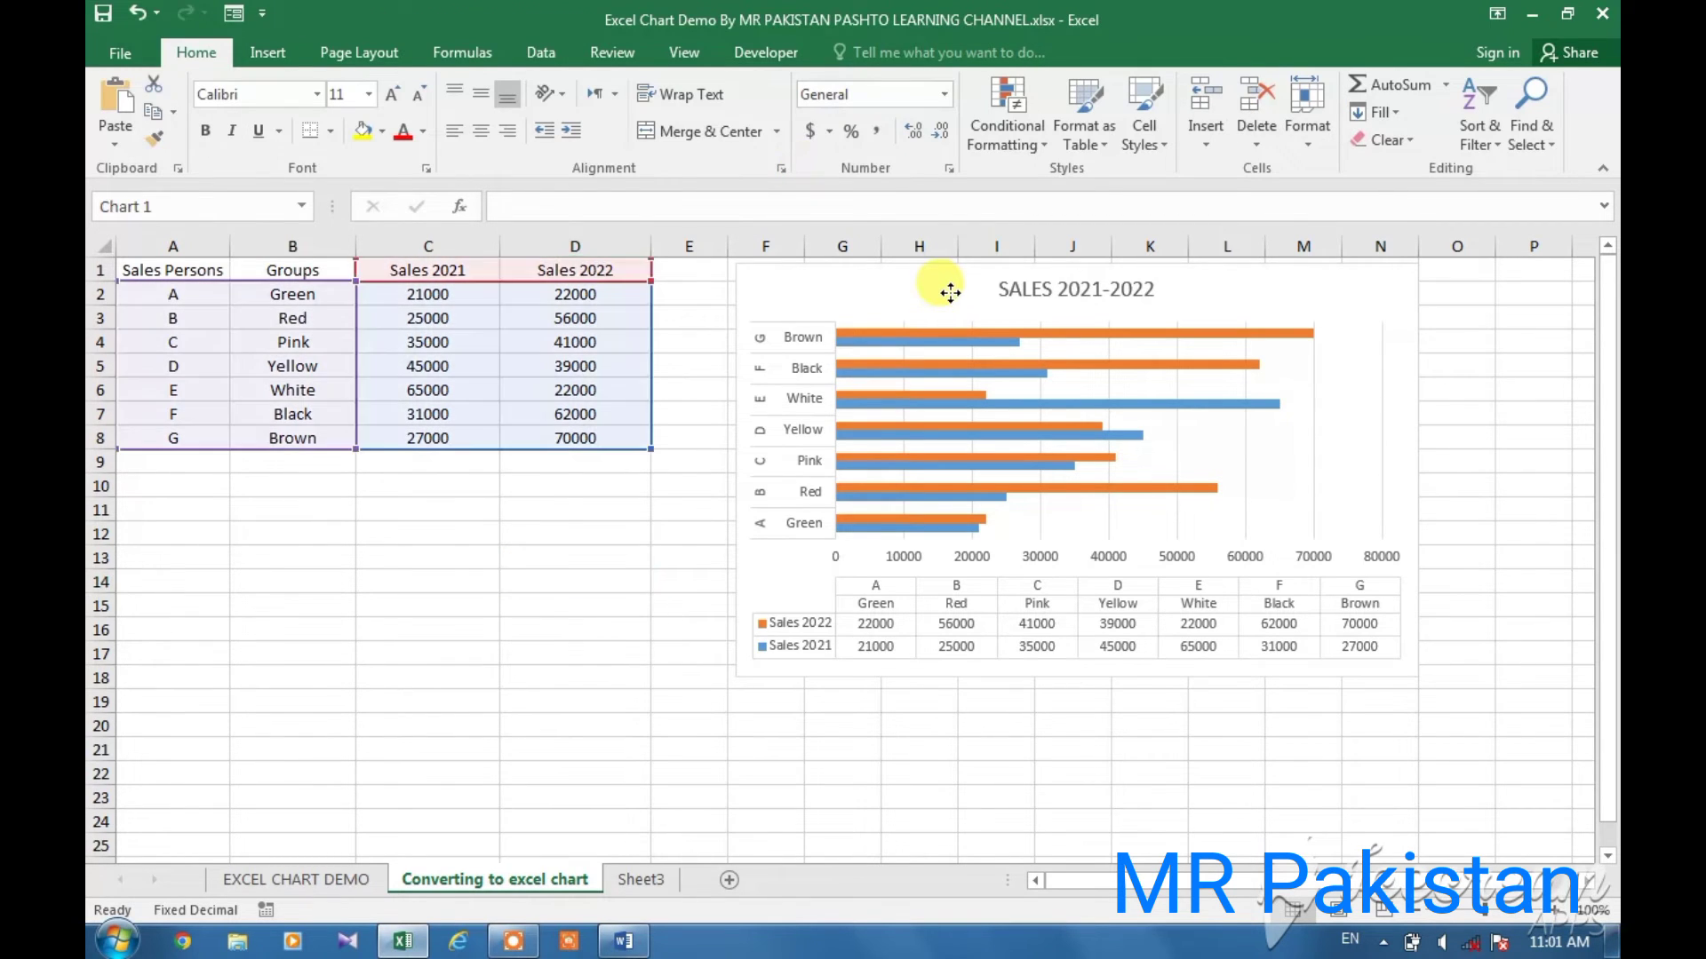
left_click(856, 55)
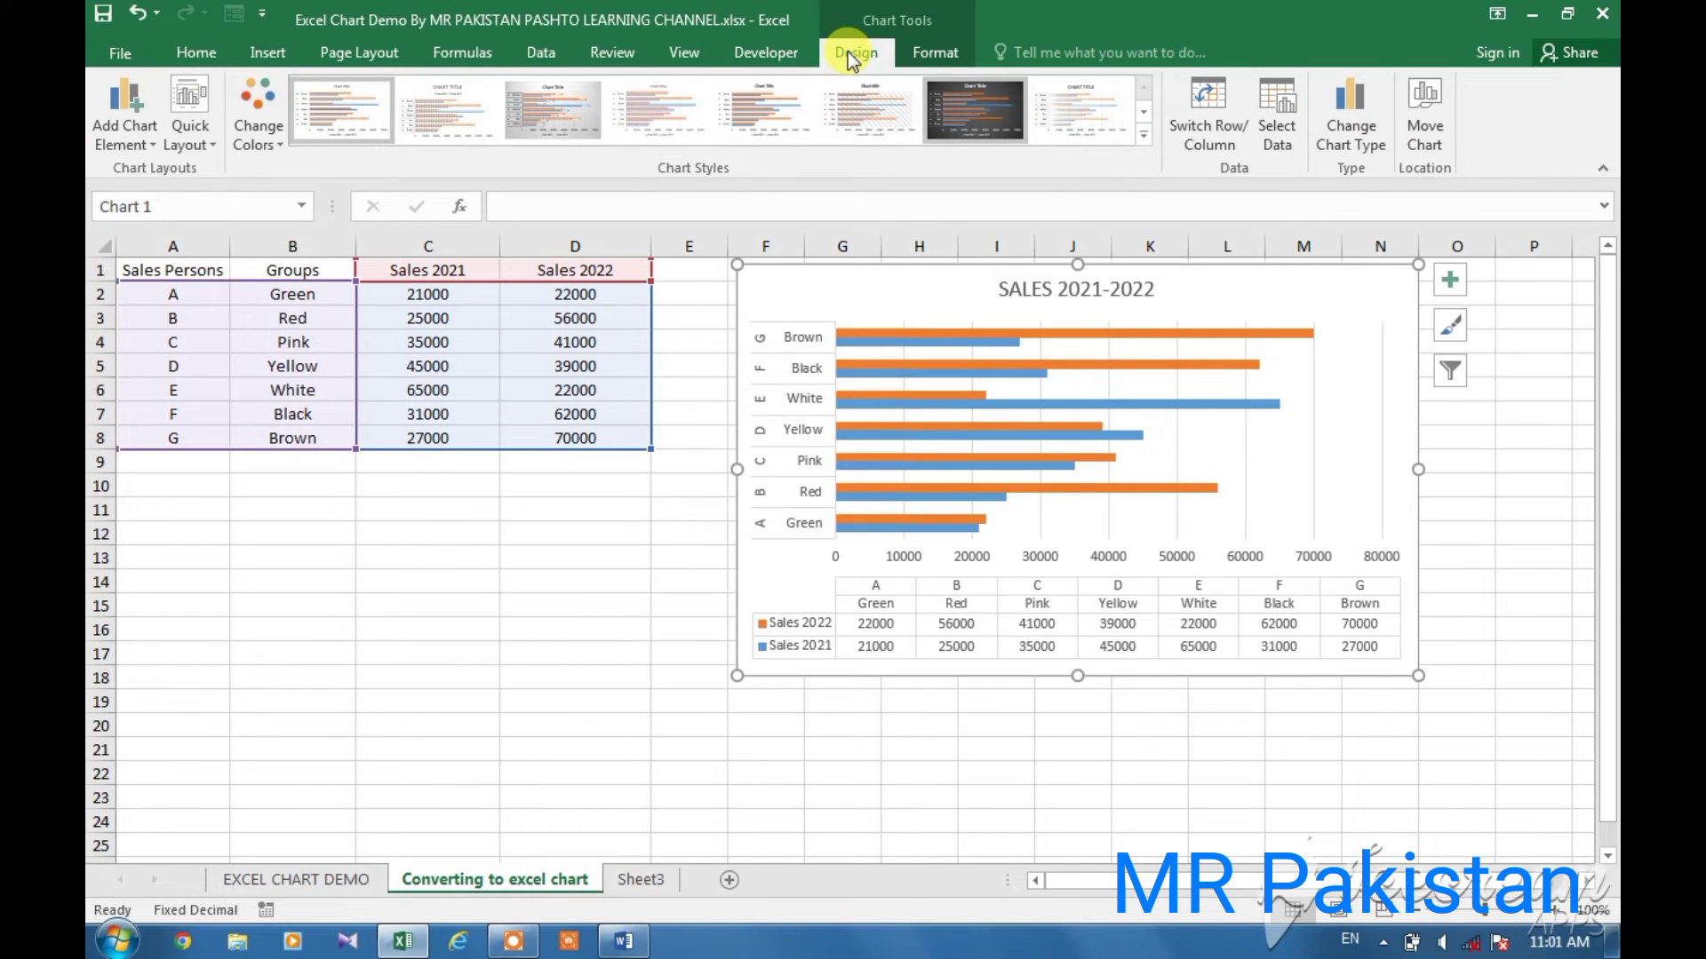
left_click(867, 104)
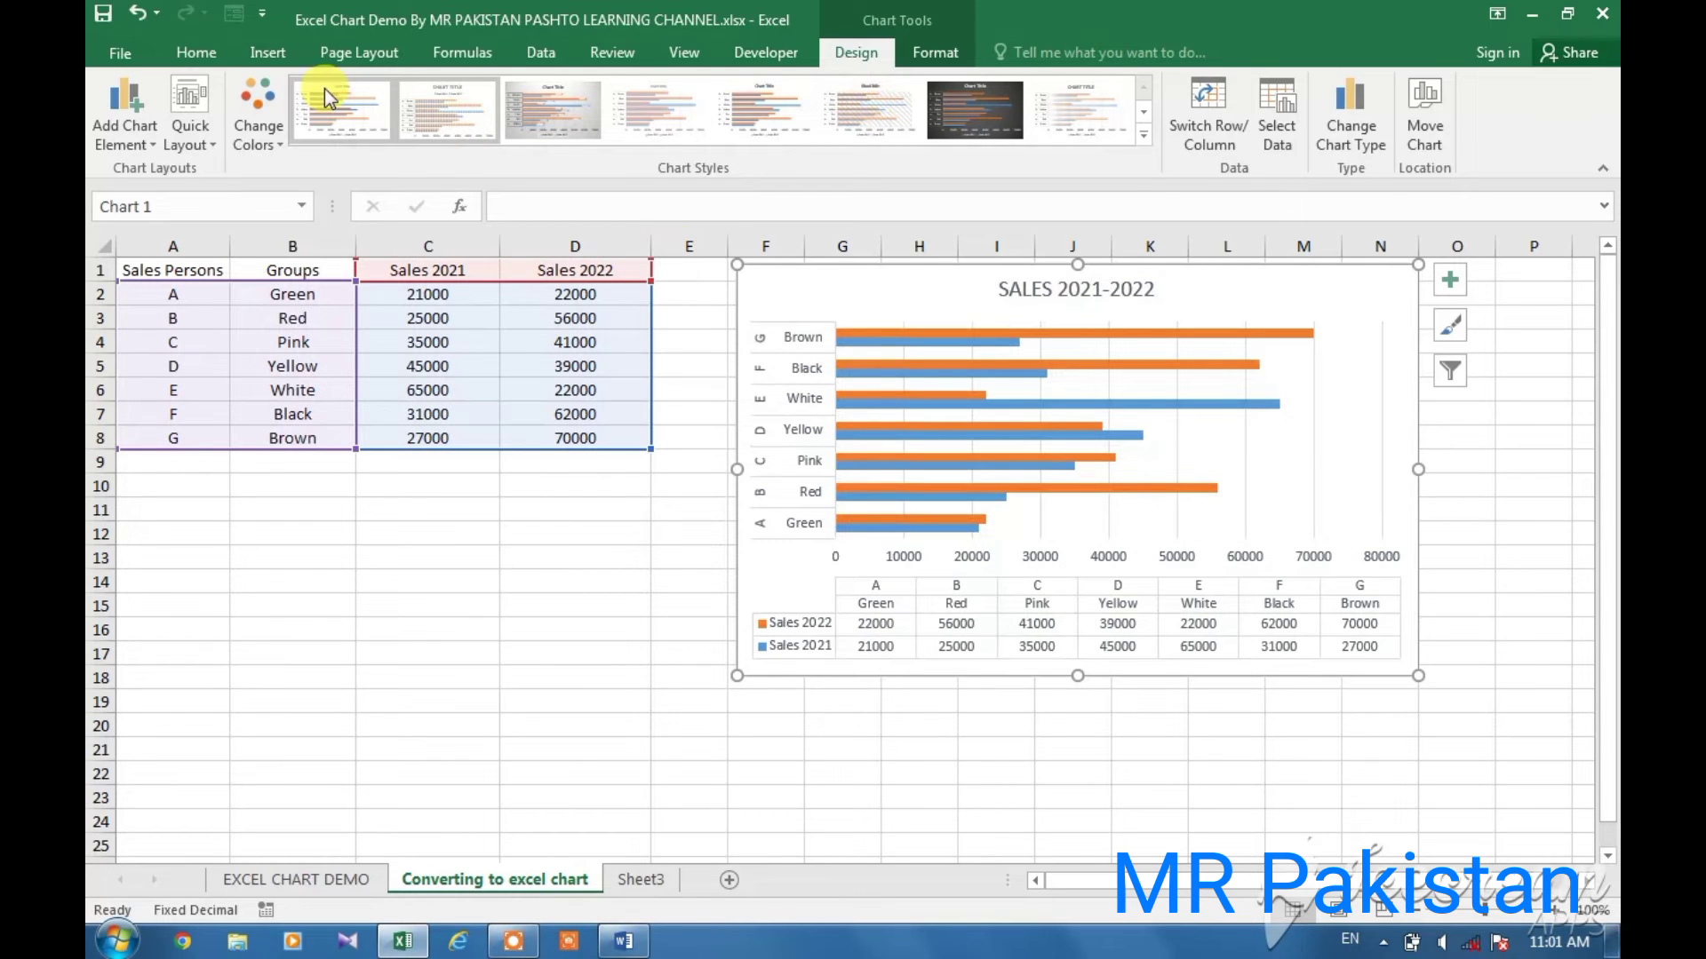
left_click(332, 98)
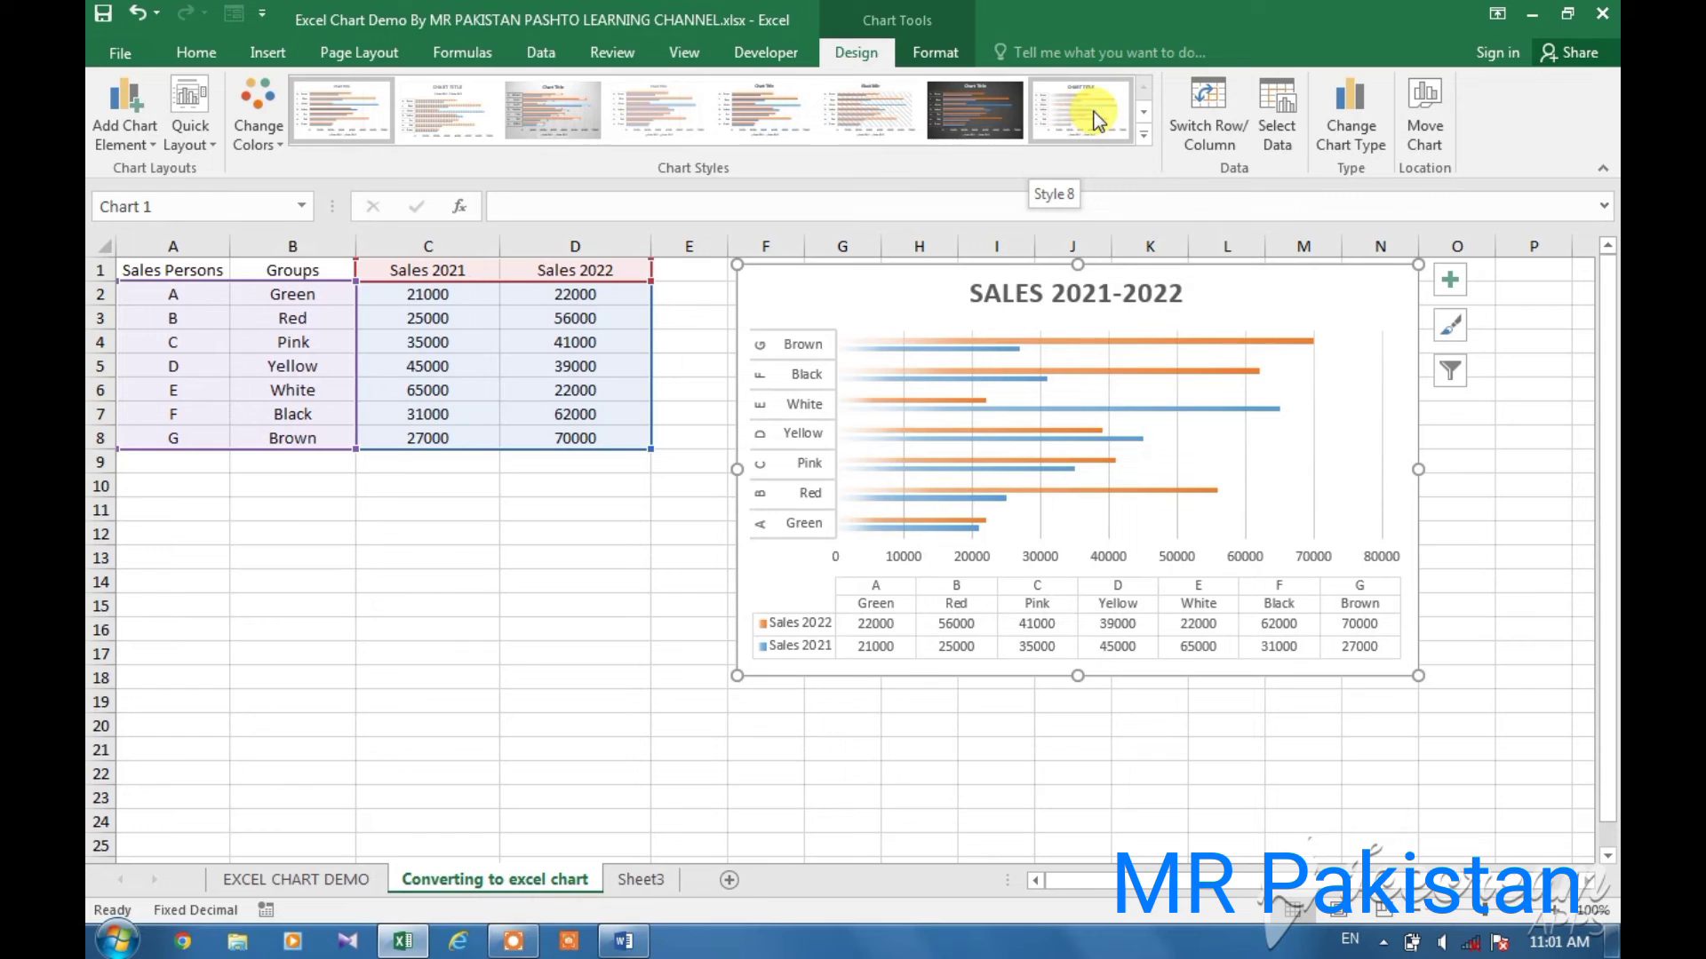
Step: Switch the chart's rows and columns so the bars are grouped by sales year
left_click(1214, 140)
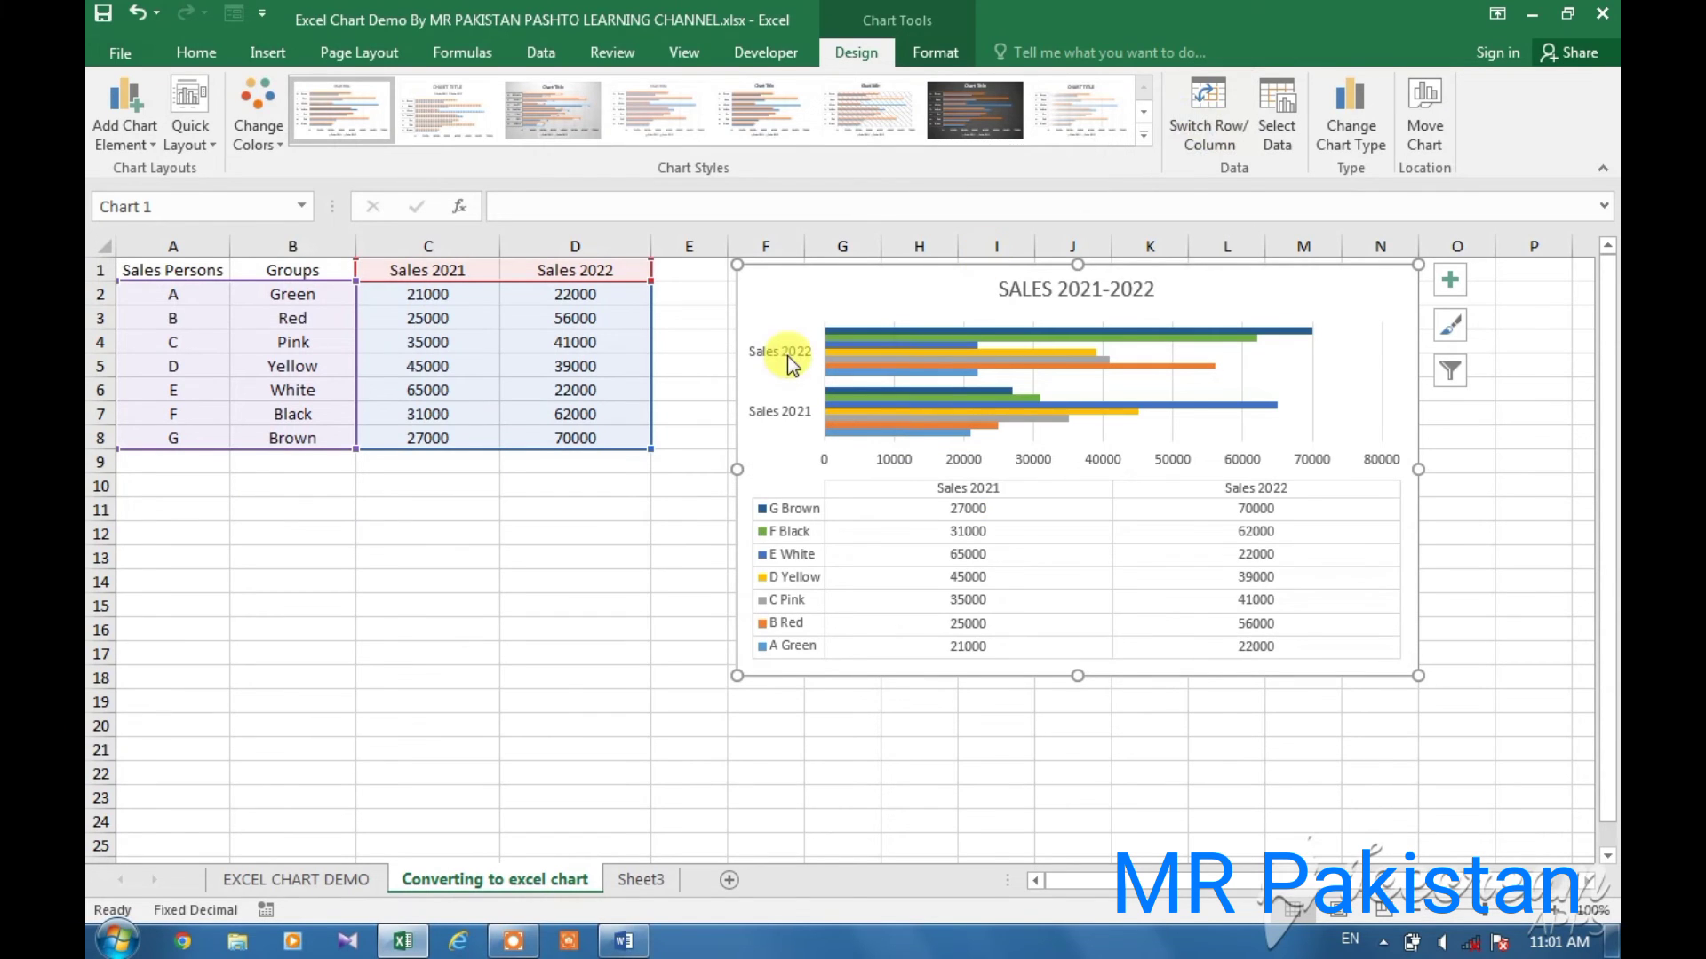